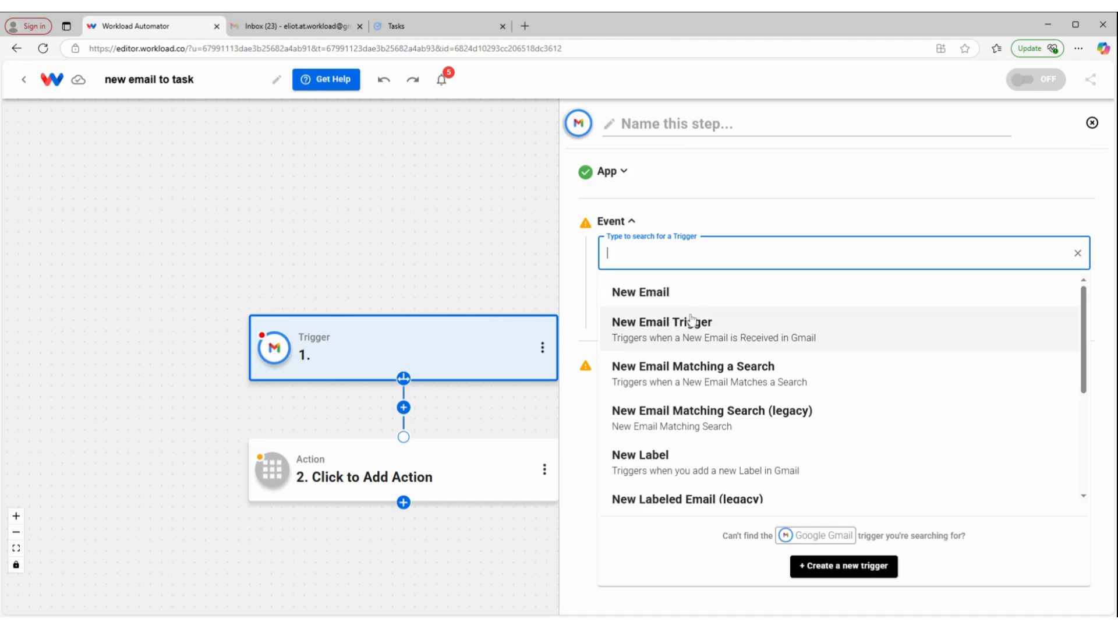
Set the Gmail trigger's event to New Email Trigger and accept the connected Google Gmail account
click(690, 322)
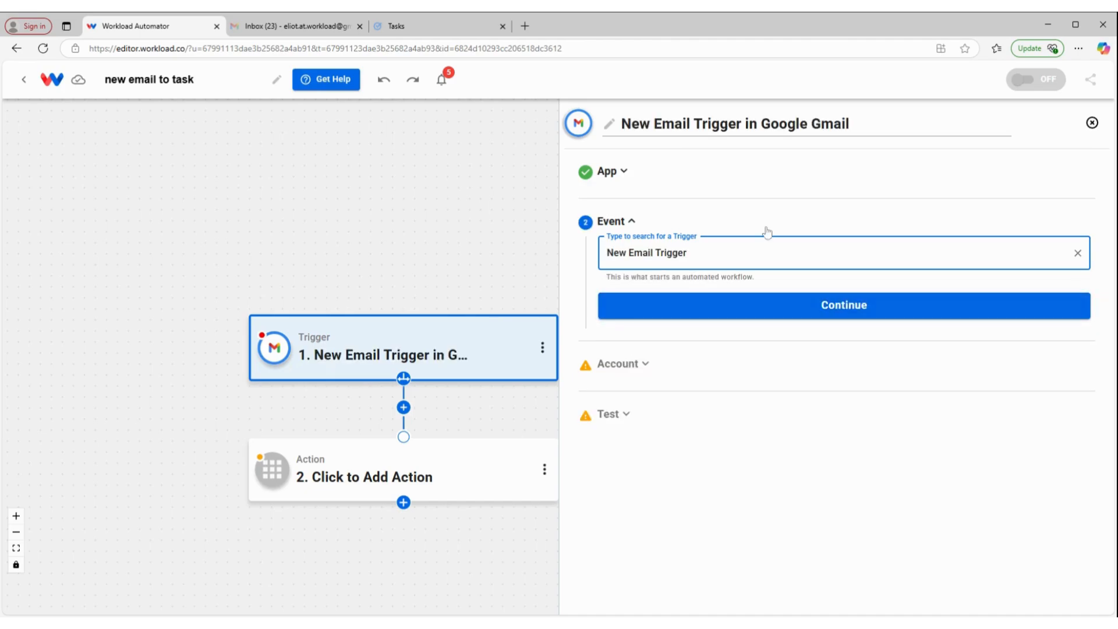
click(804, 309)
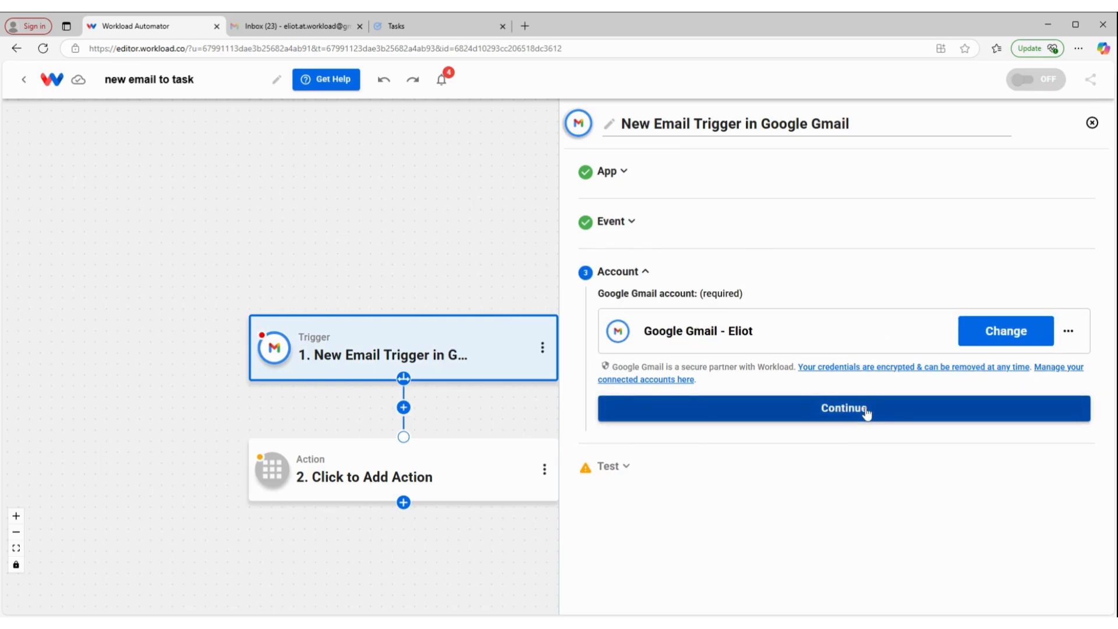
click(866, 410)
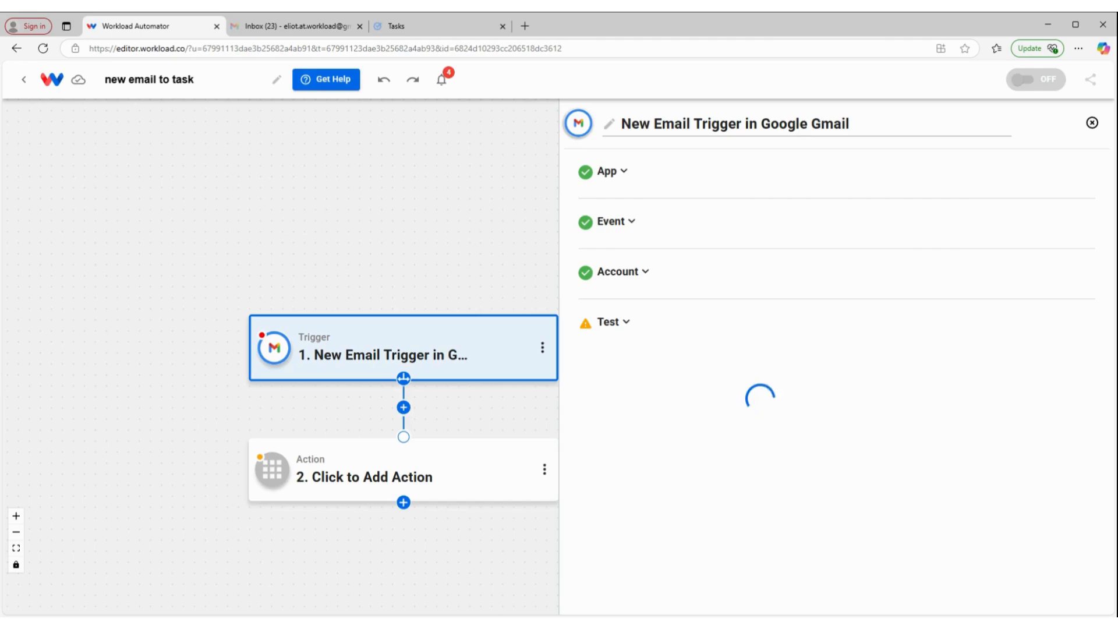
Test the New Email Trigger, review the retrieved sample email's fields, and continue to the action step
click(873, 489)
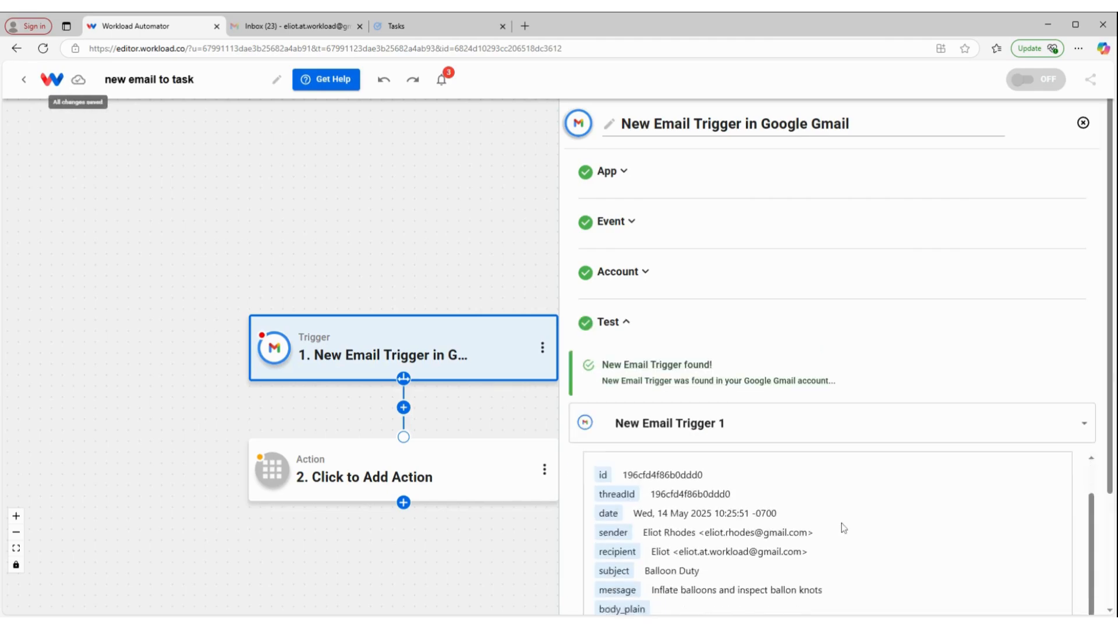
scroll(841, 526, down, 2)
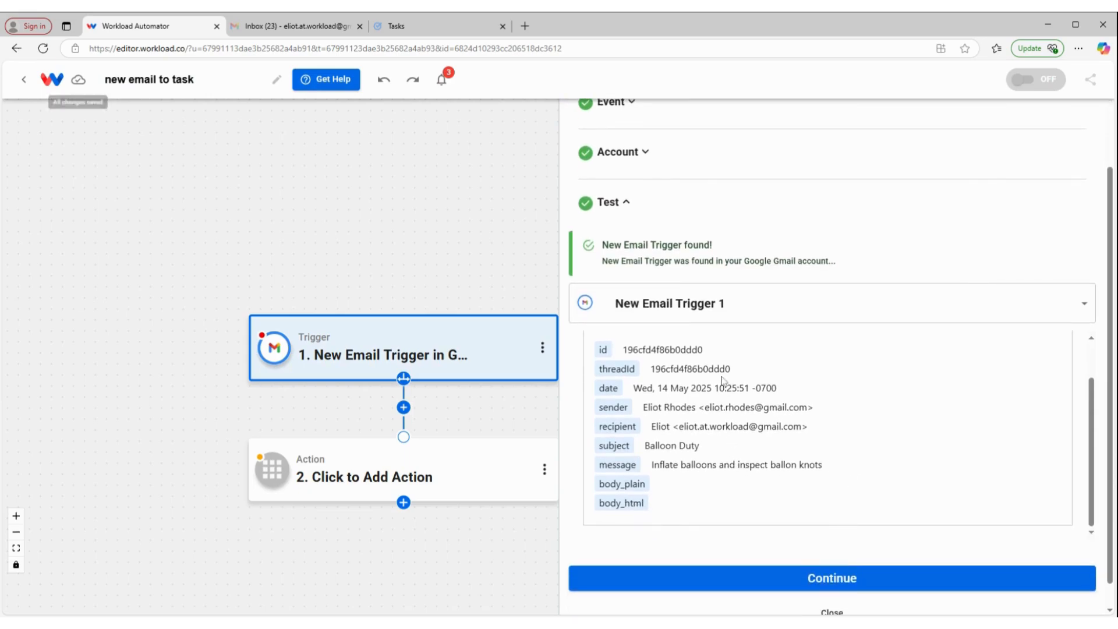
scroll(730, 369, down, 1)
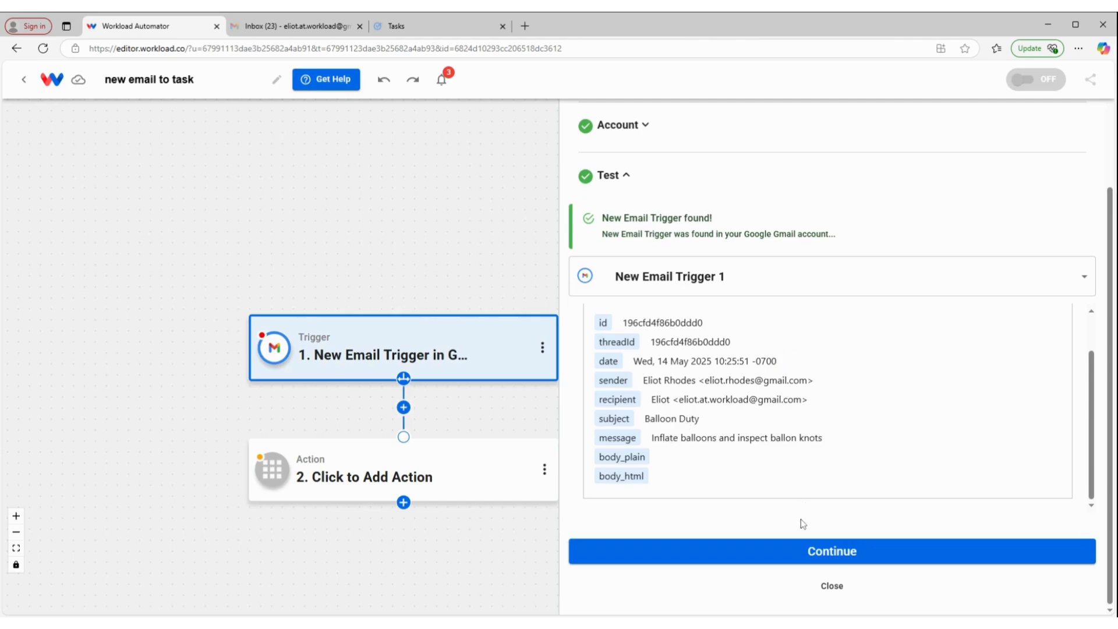
click(812, 558)
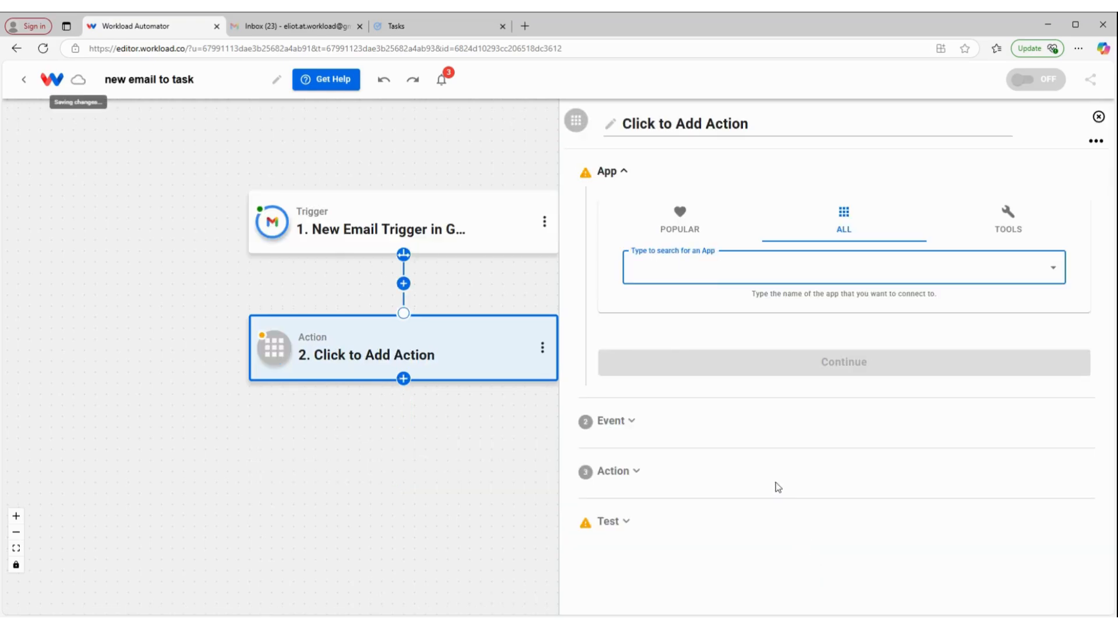
Set the action to Create Task in Google Tasks using the connected Google Tasks account
click(692, 269)
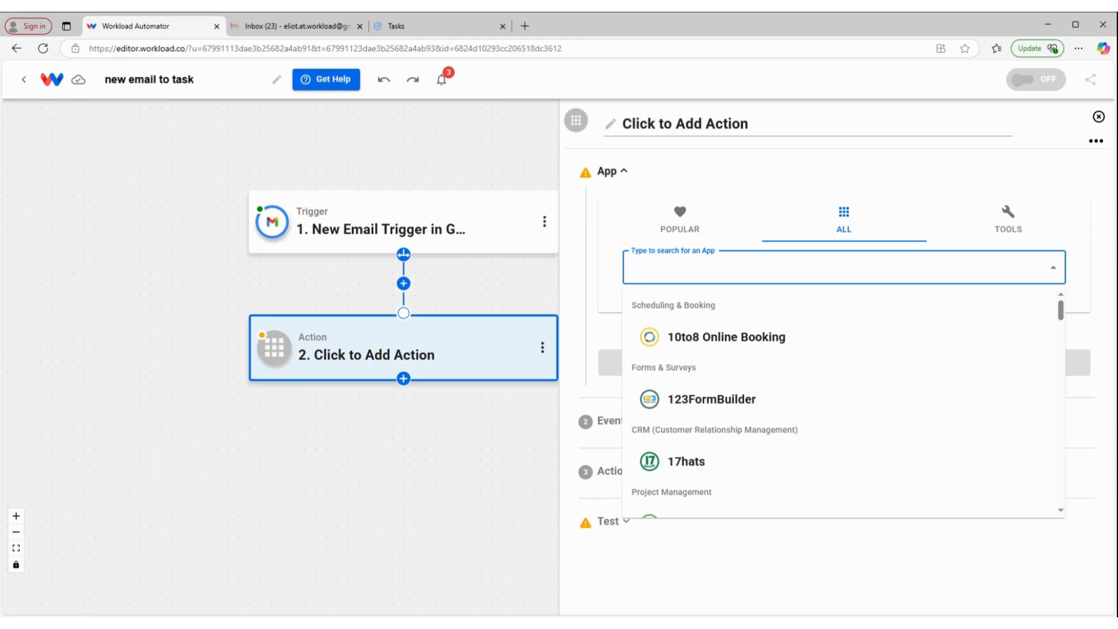
text(tasks)
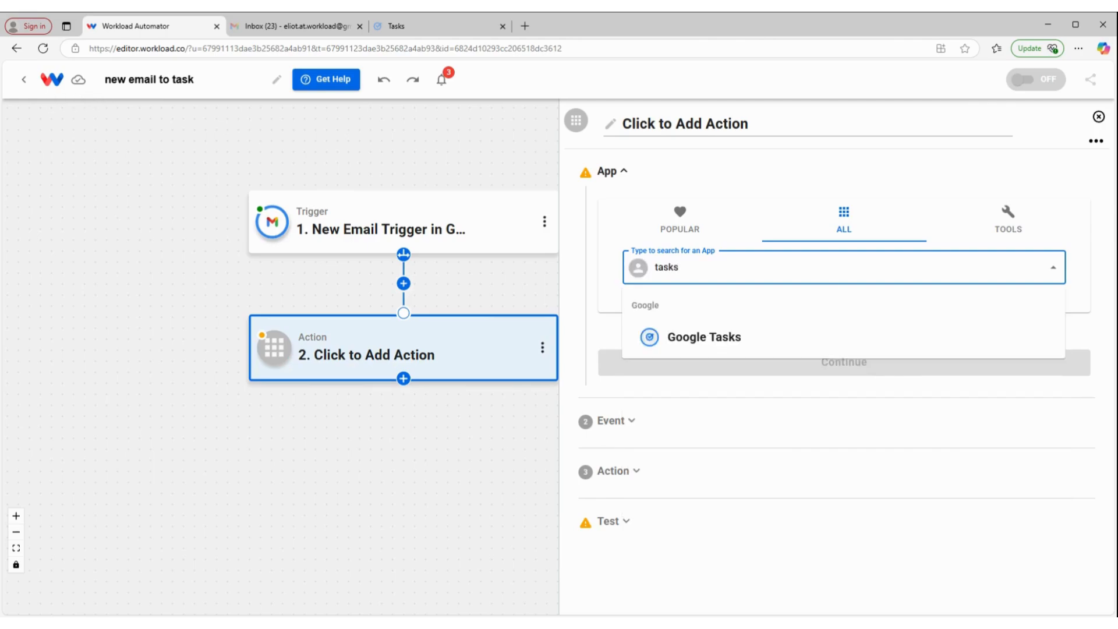
click(730, 340)
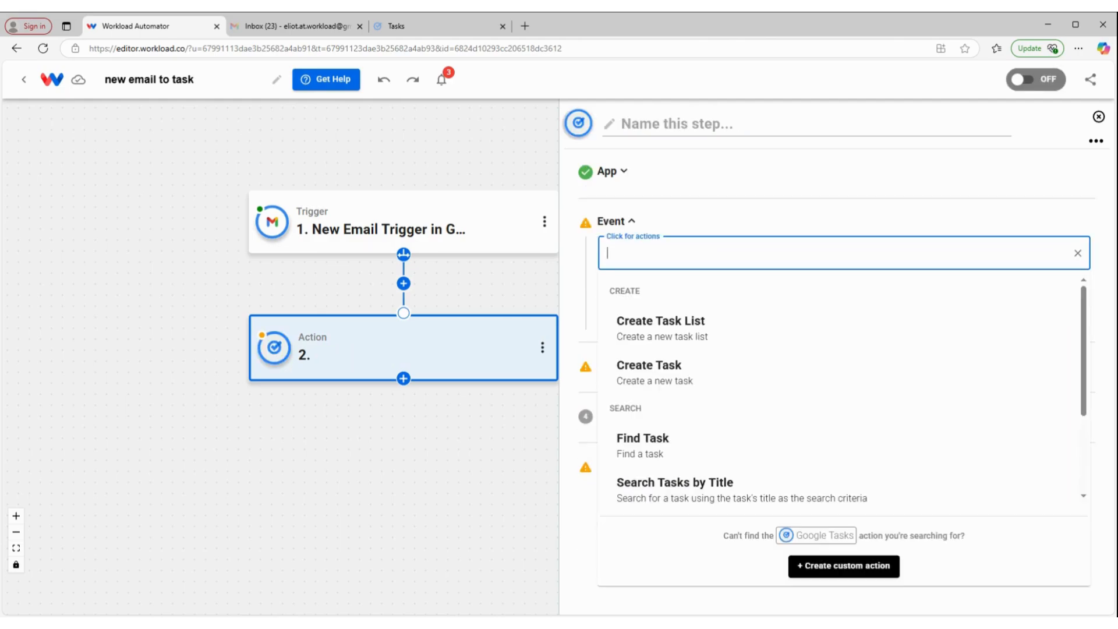
click(687, 377)
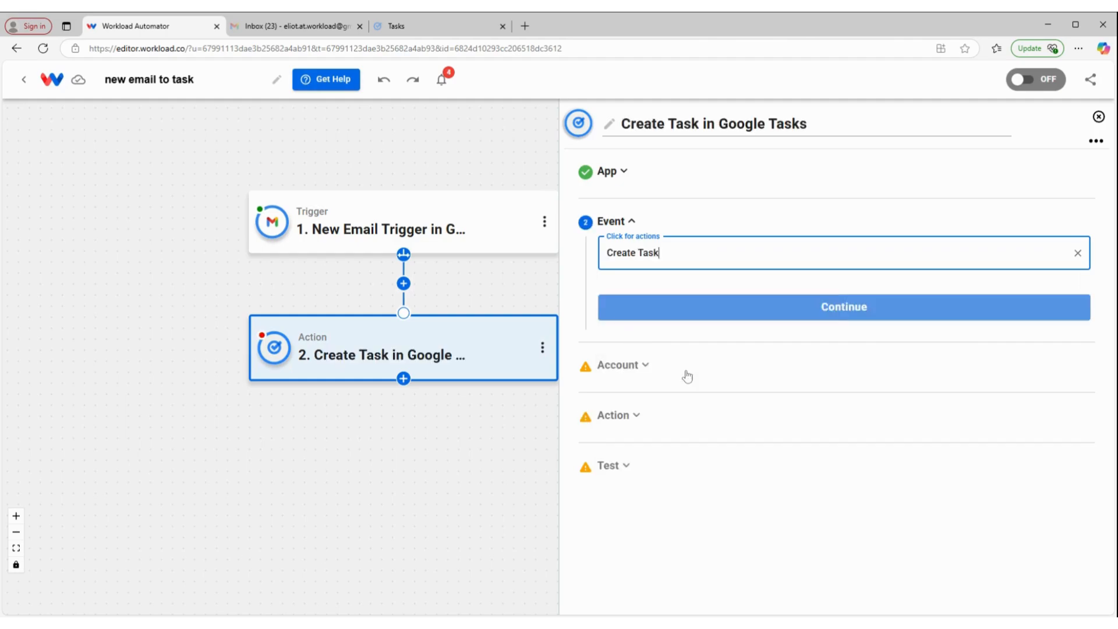
click(801, 303)
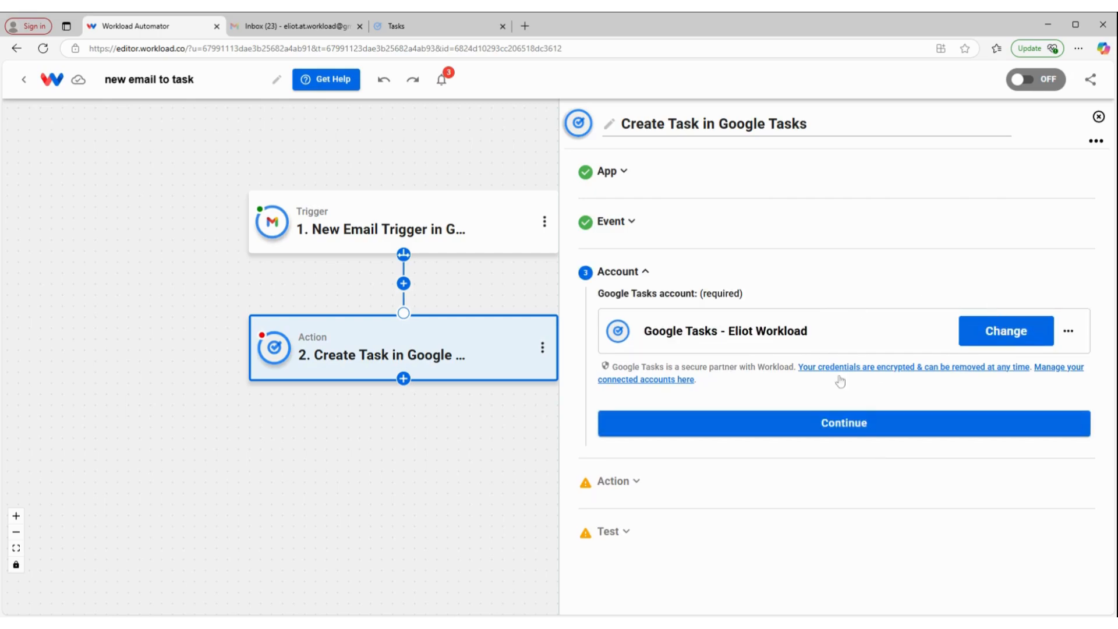
click(864, 436)
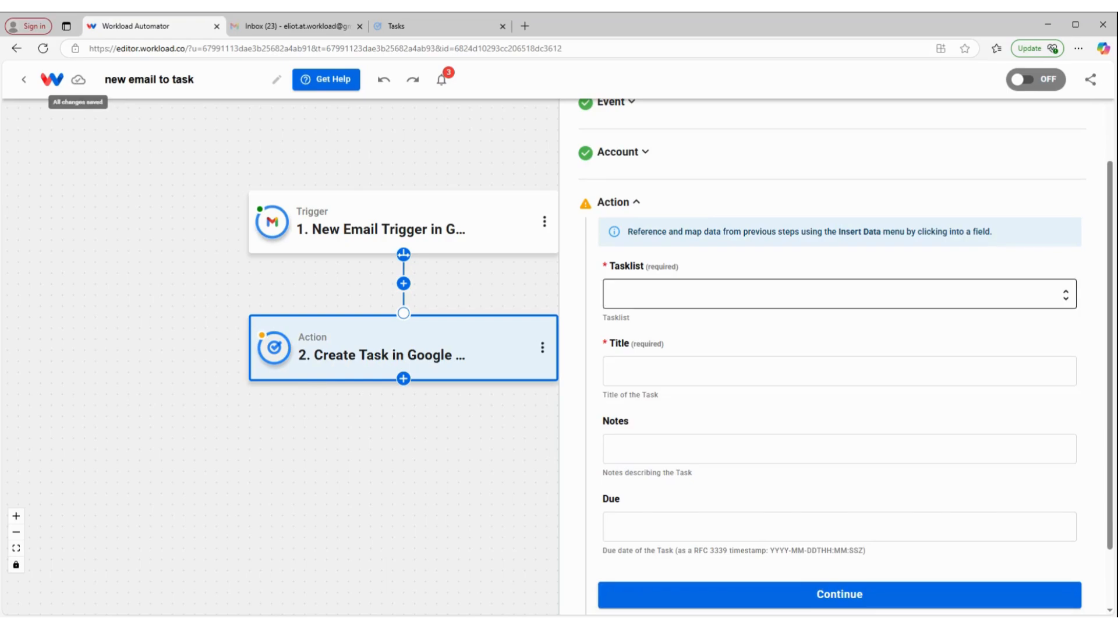
Choose Funsies as the tasklist for the Create Task action
click(839, 294)
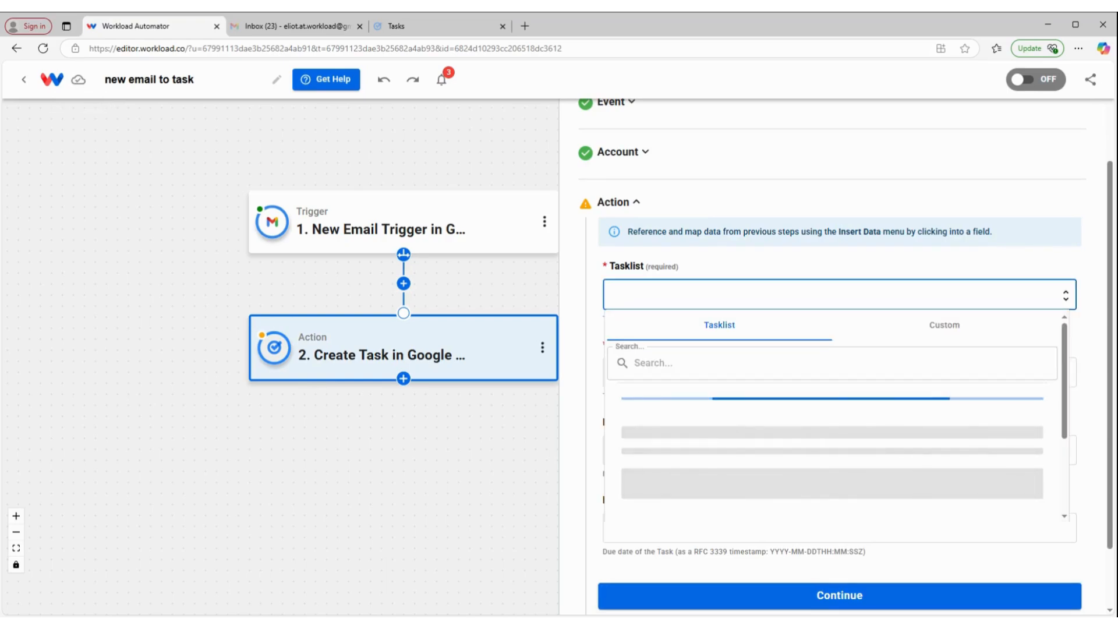
click(712, 420)
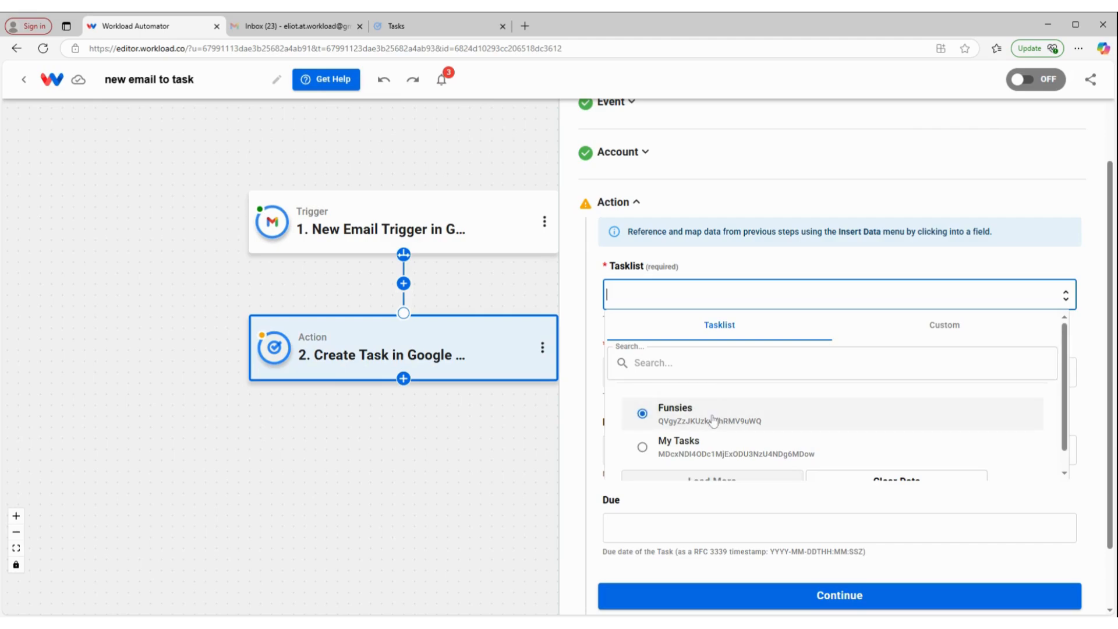
click(712, 419)
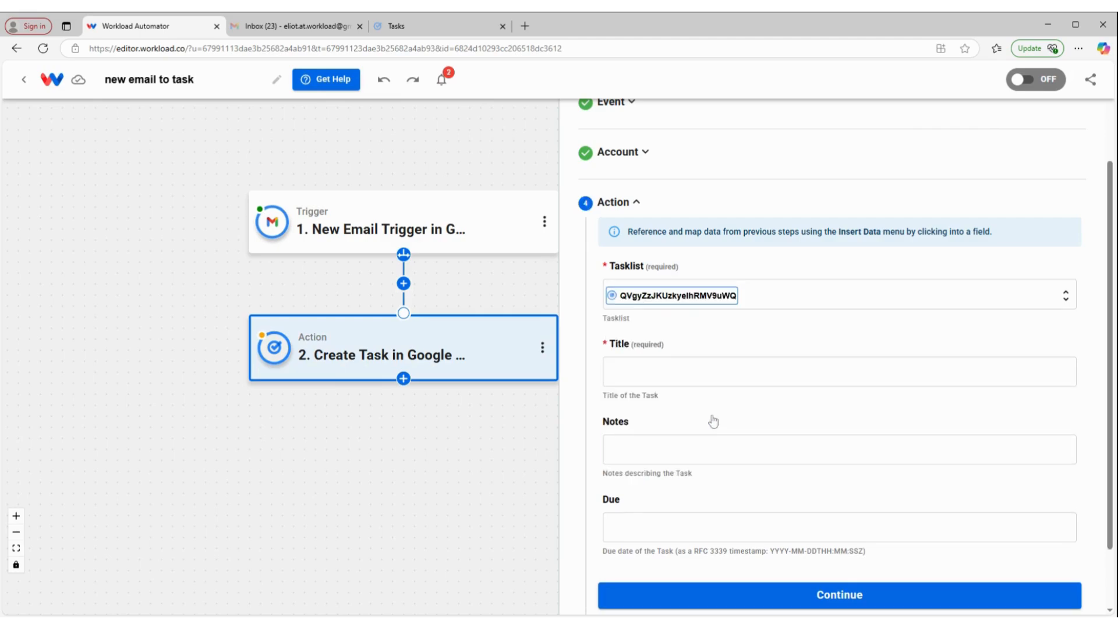
Map the task's Title to the subject from the New Email Trigger output
click(716, 371)
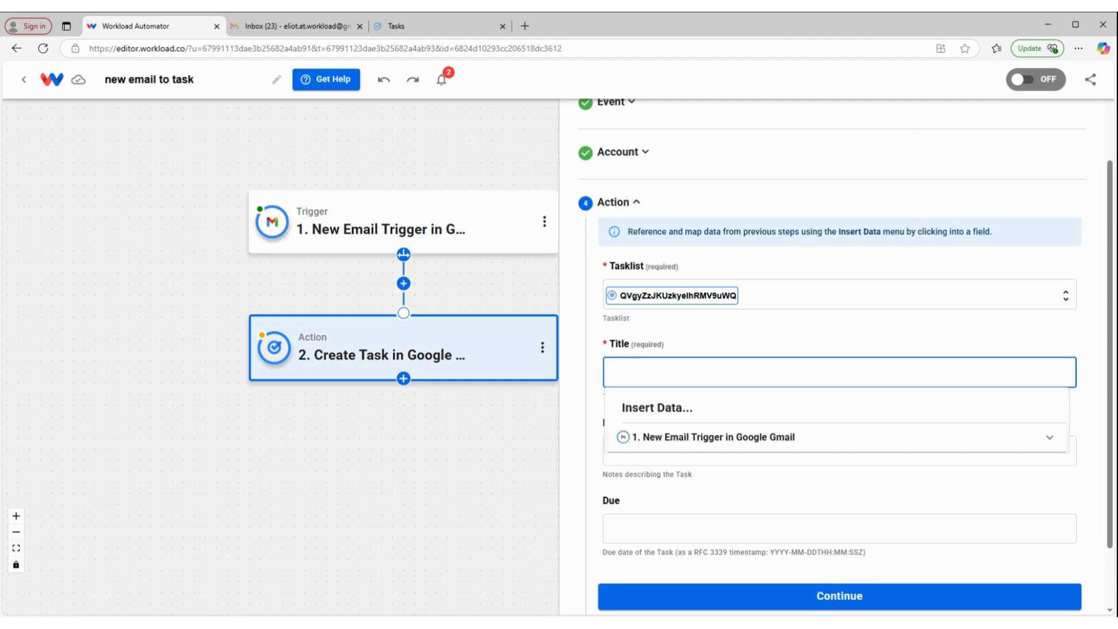
click(689, 438)
scroll(697, 421, down, 2)
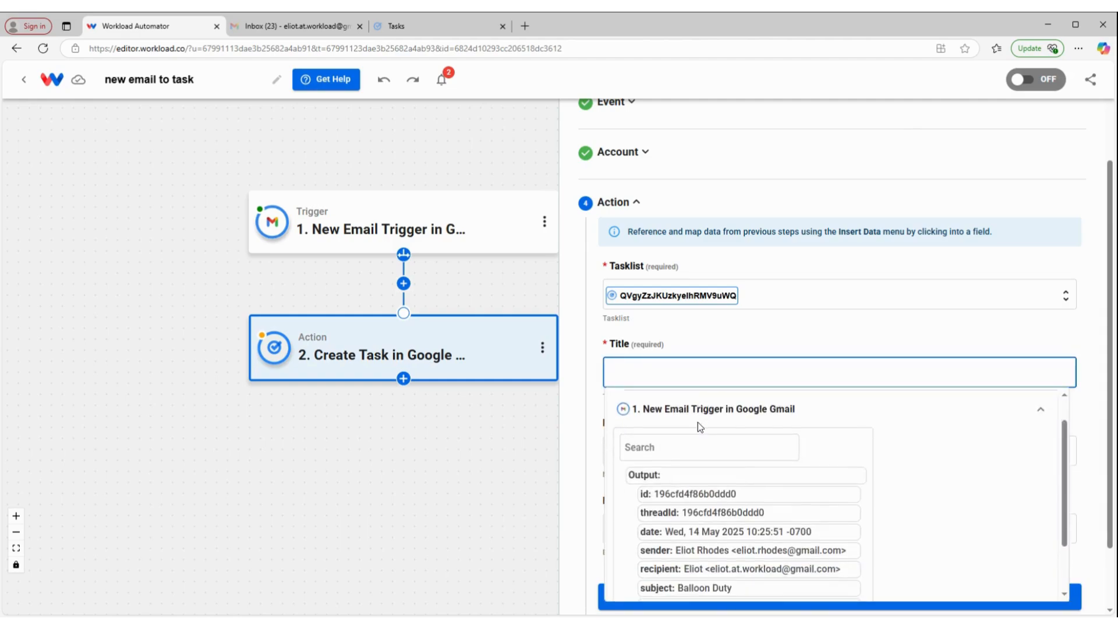
scroll(675, 448, down, 1)
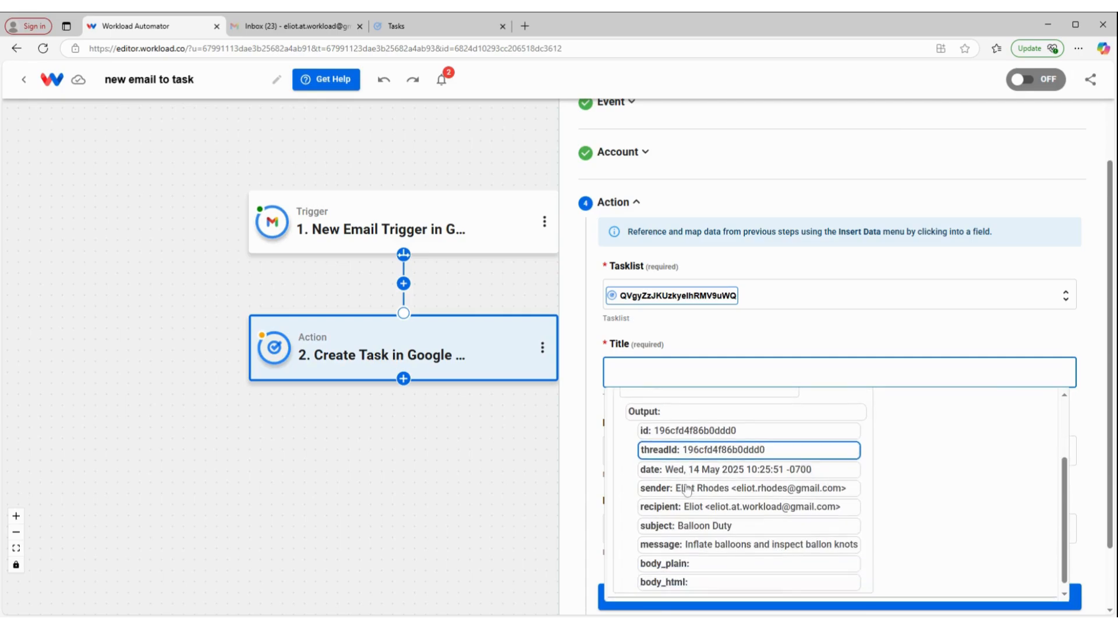
click(694, 518)
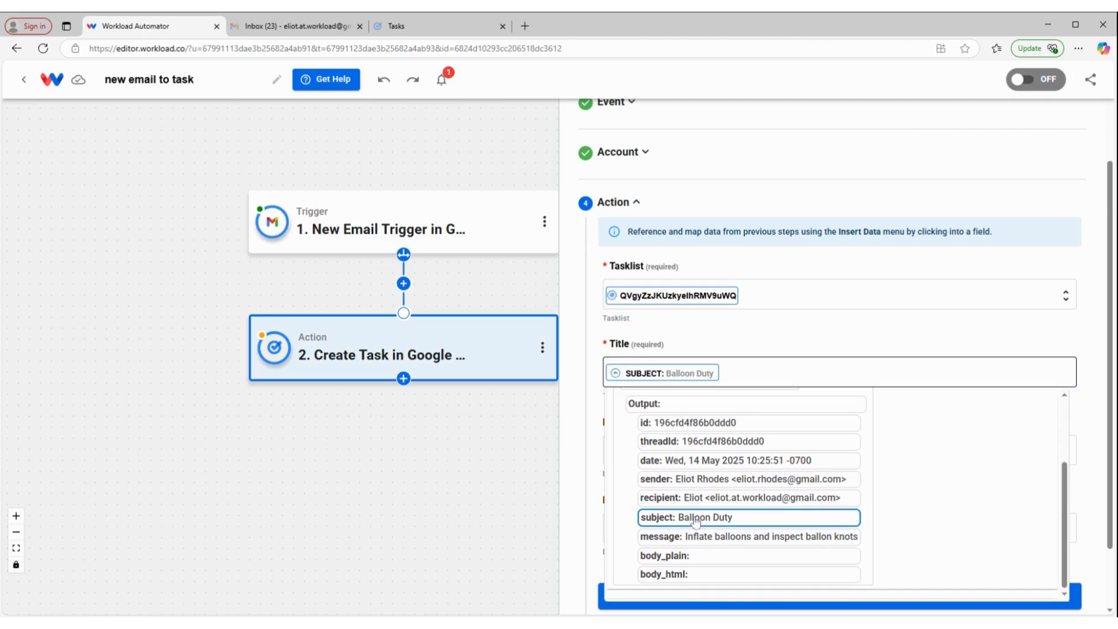
click(743, 339)
Map the task's Notes to the message from the New Email Trigger output
scroll(743, 349, down, 2)
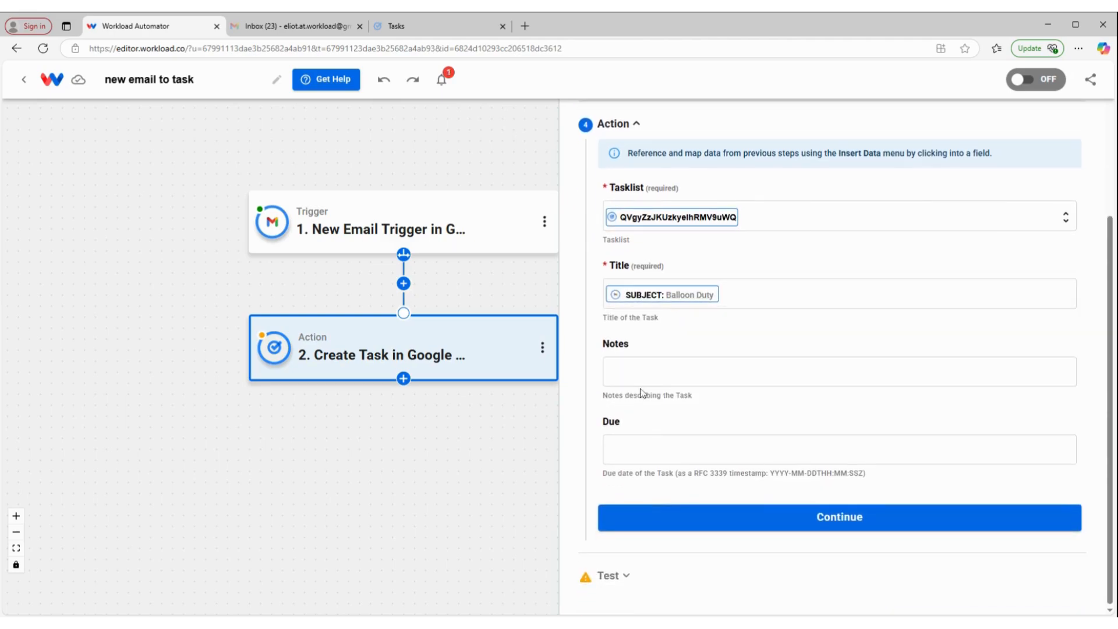
click(722, 373)
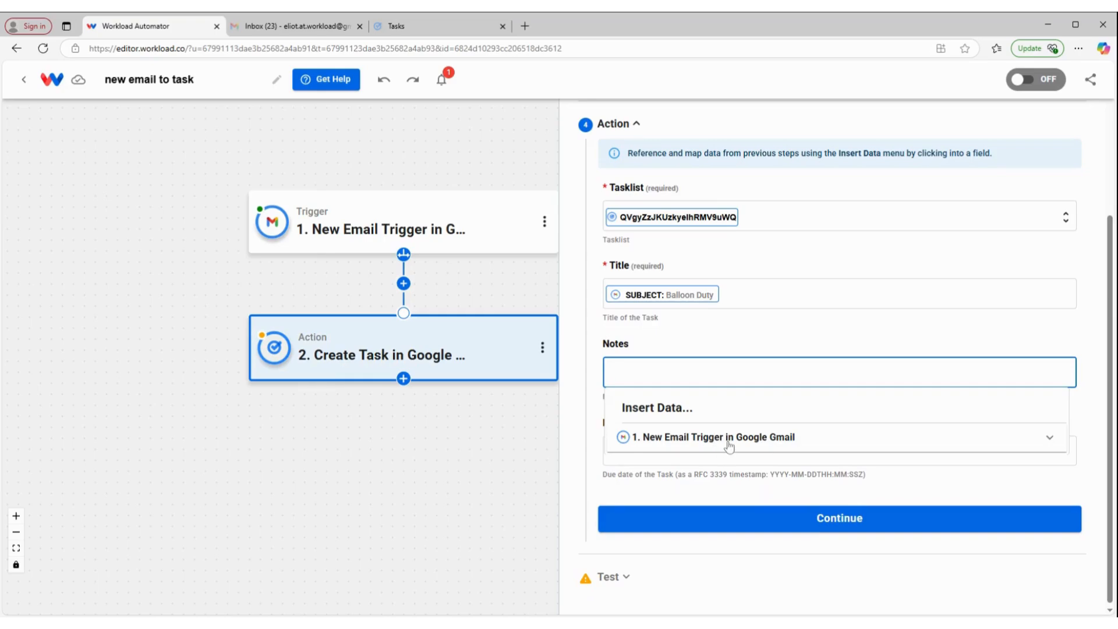
click(718, 443)
scroll(719, 442, down, 2)
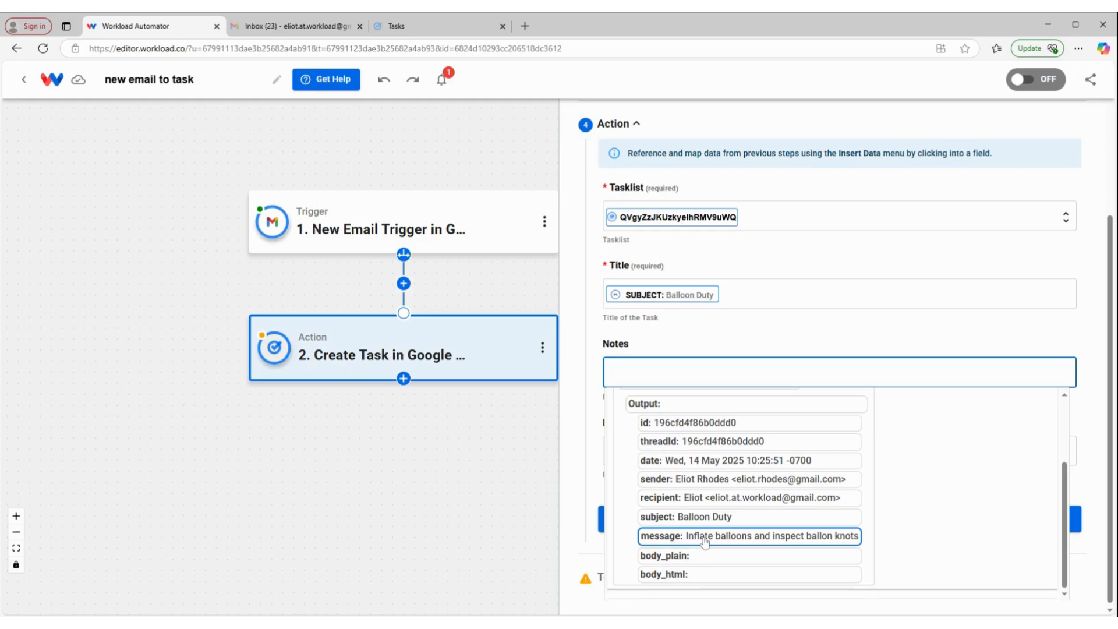
click(836, 539)
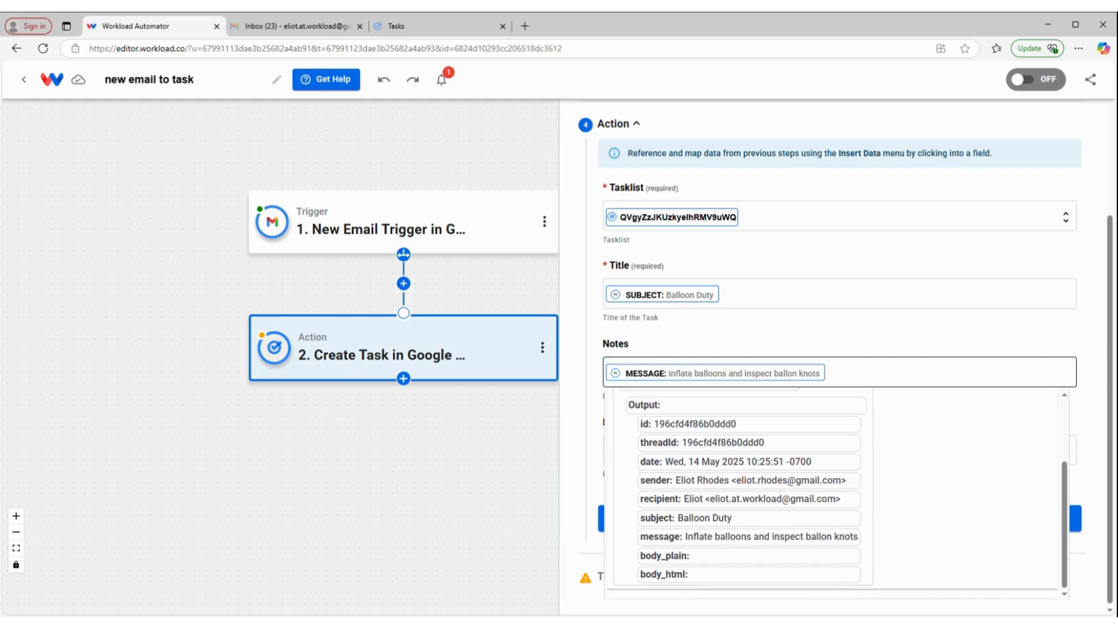
click(666, 334)
Map the task's Due field to the date from the New Email Trigger output
click(690, 450)
click(699, 536)
scroll(699, 536, down, 1)
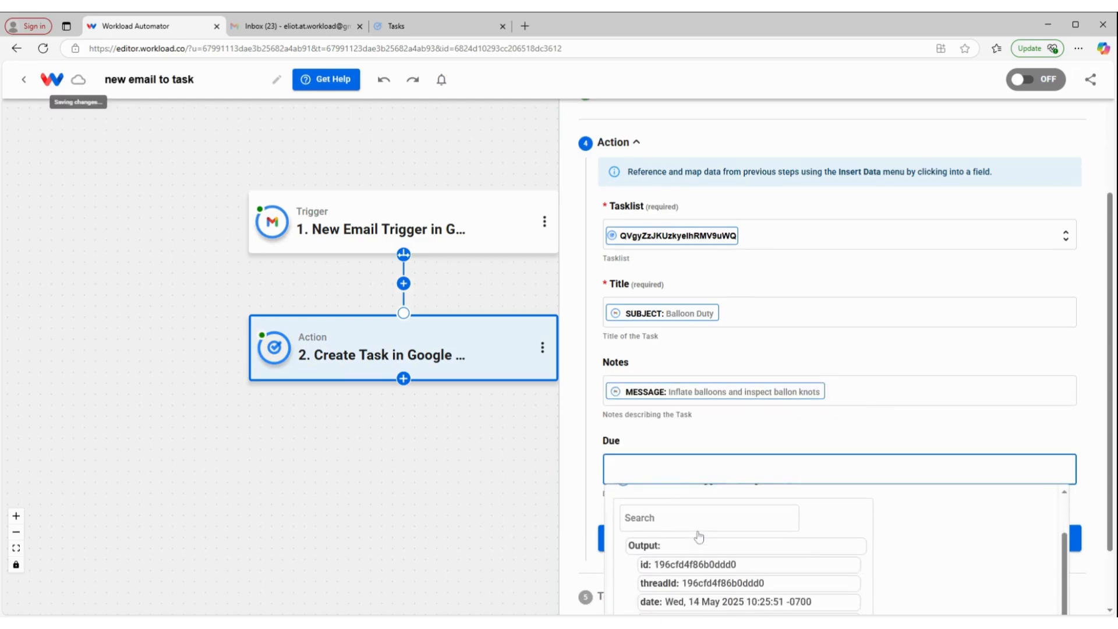
scroll(728, 520, down, 1)
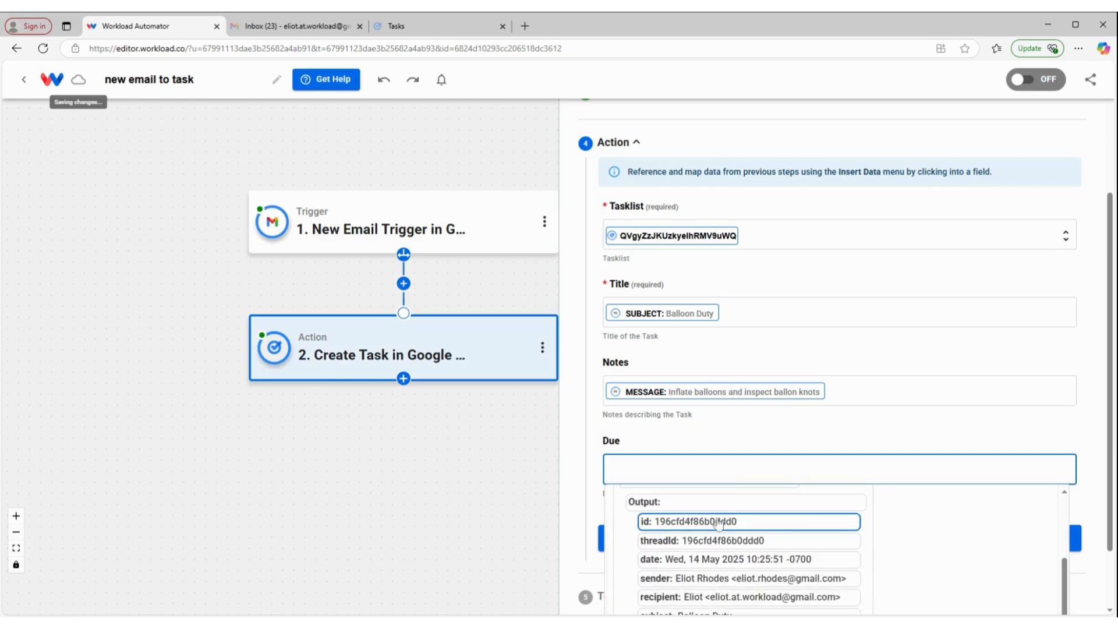
click(731, 560)
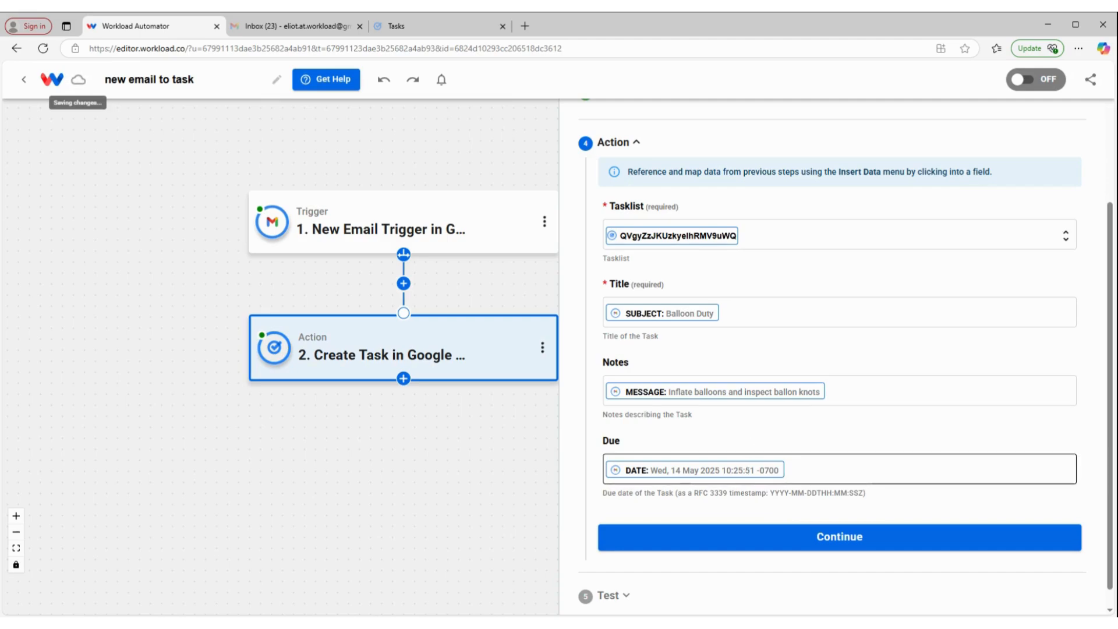
Insert a new step between the email trigger and the Create Task action and open it for setup
click(403, 284)
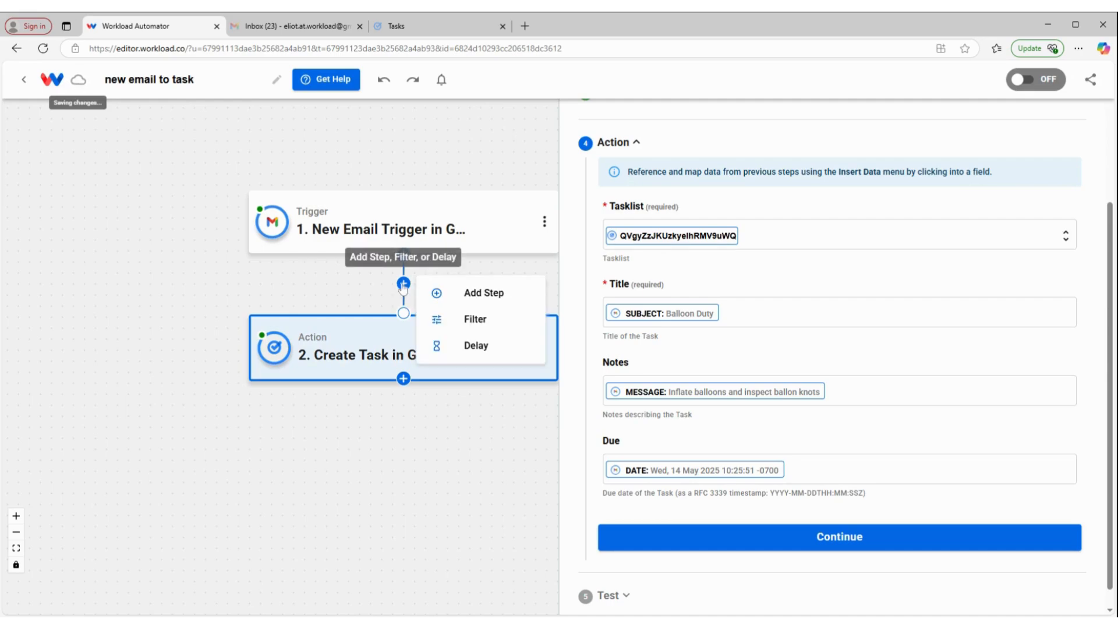
click(488, 295)
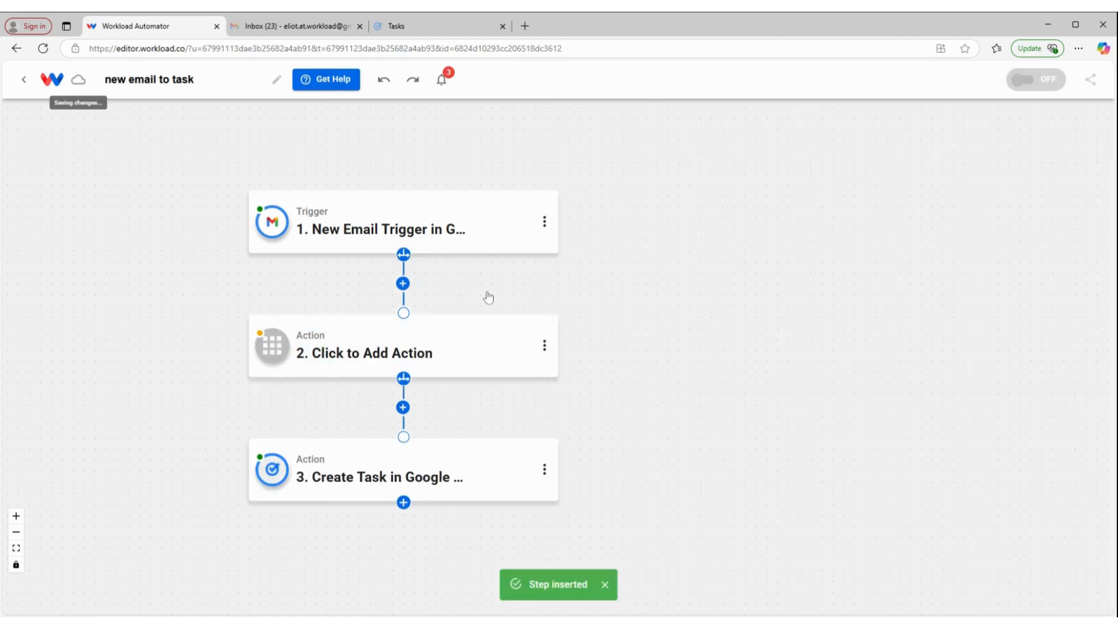
click(442, 365)
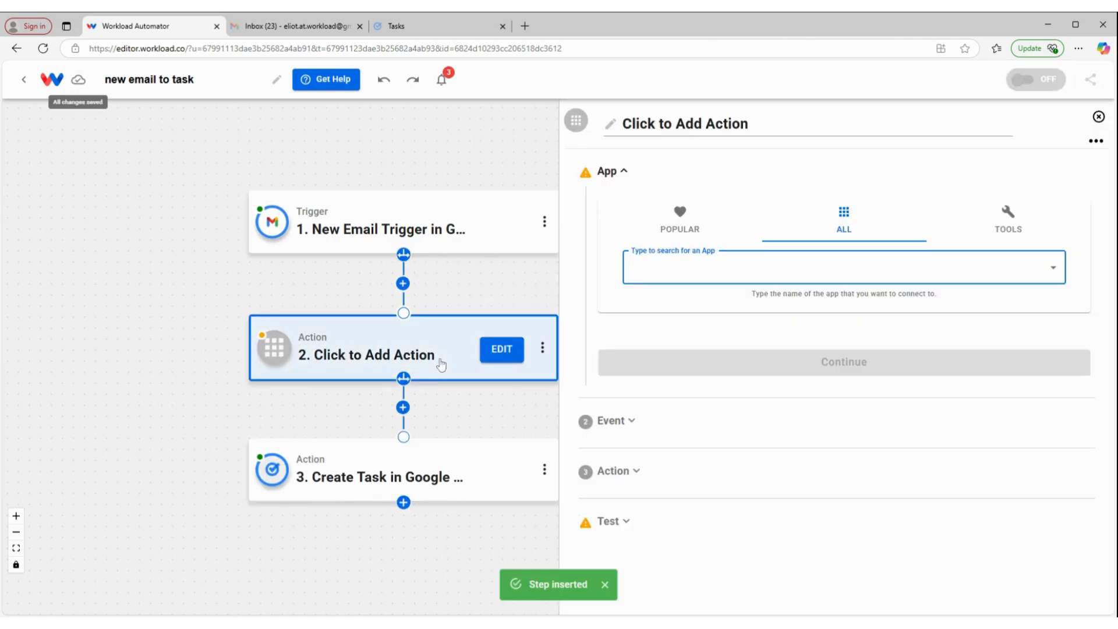
Set the inserted step to the AI Formatter by Workload tool with the Format Data event
click(999, 214)
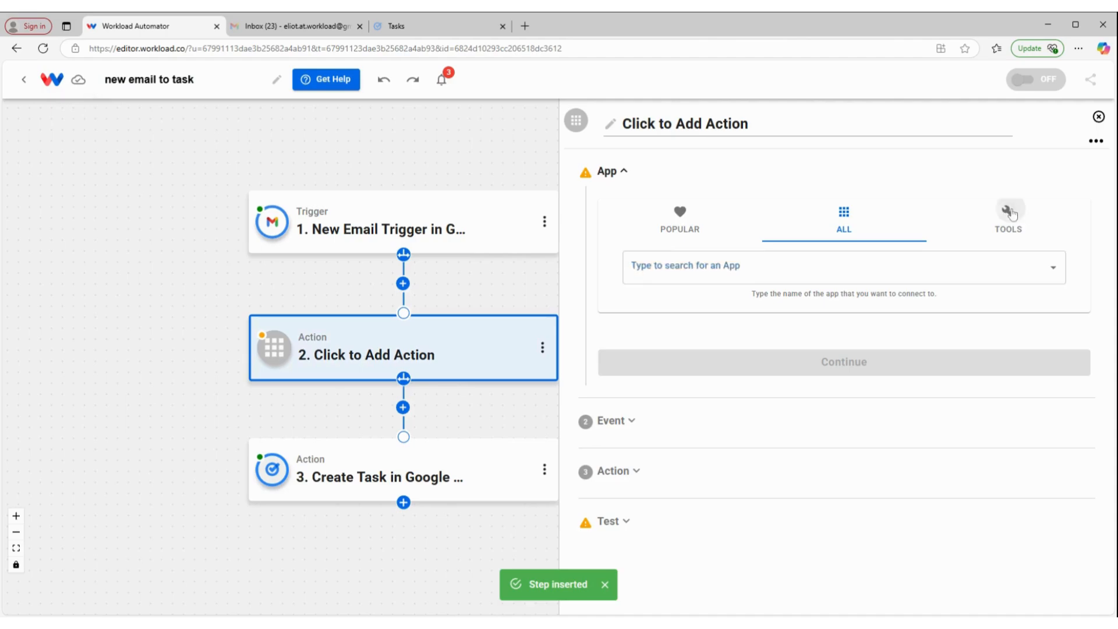
click(699, 266)
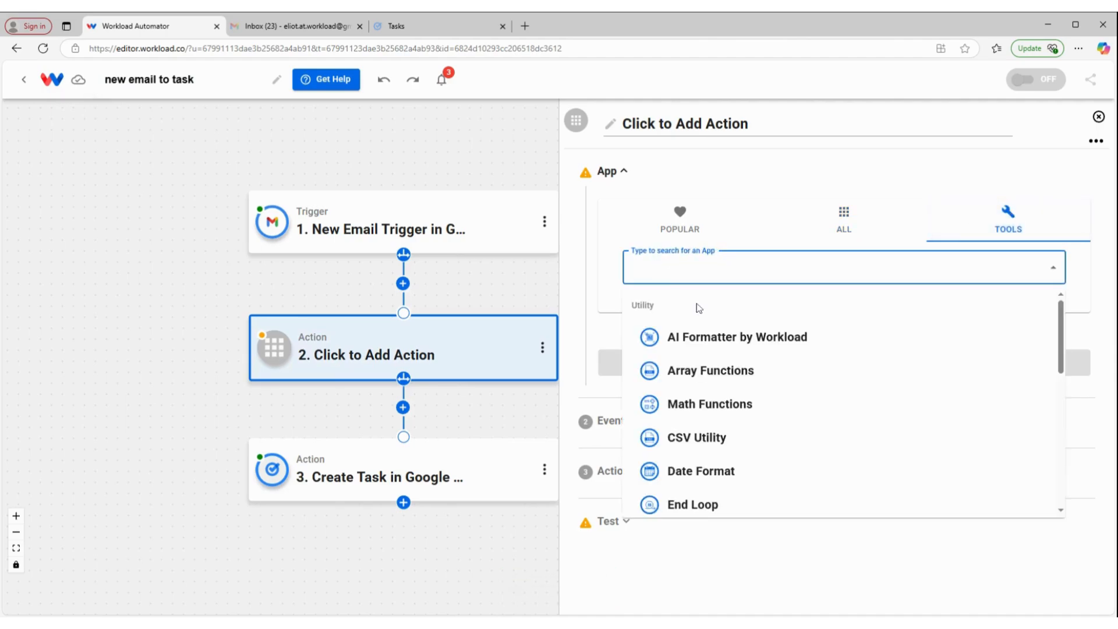
click(701, 335)
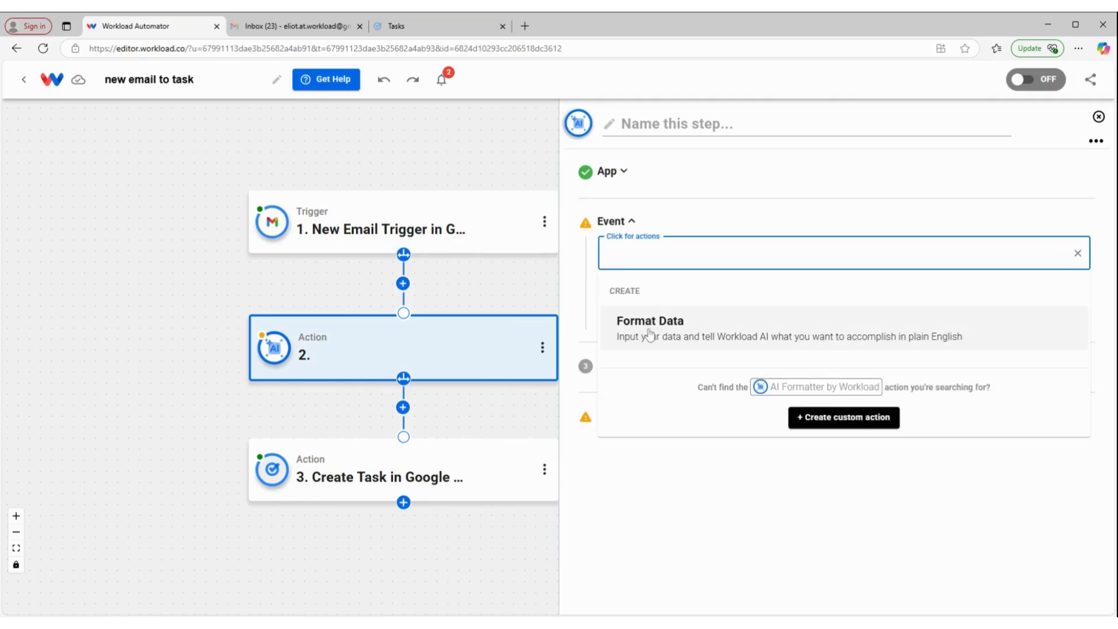
click(653, 339)
click(739, 308)
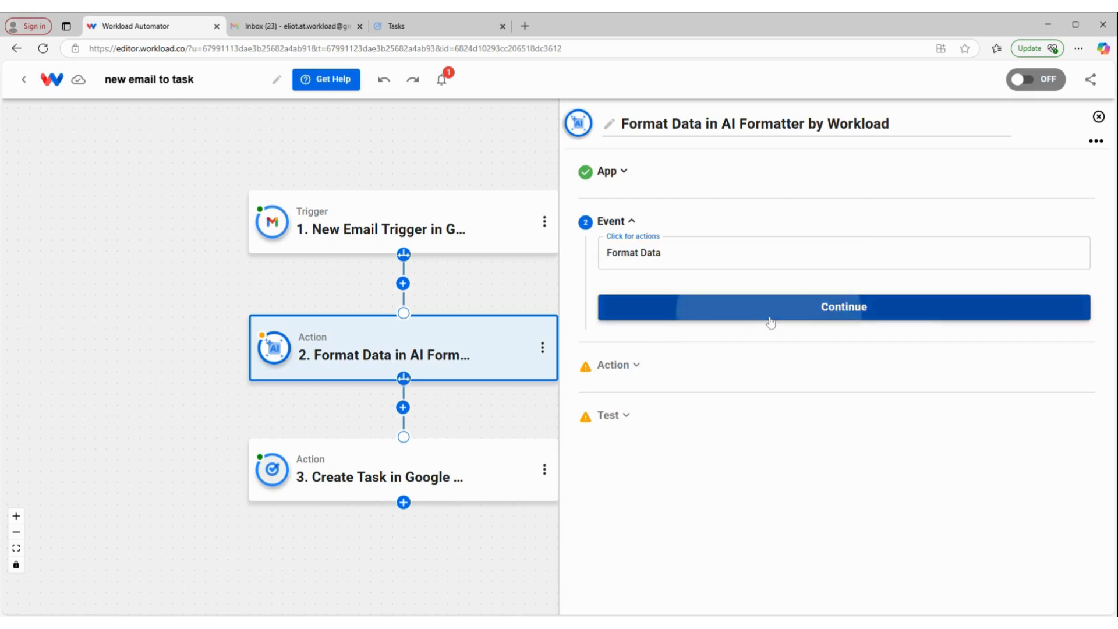
Map the Format Data step's Input Data to the date from the New Email Trigger output
click(632, 367)
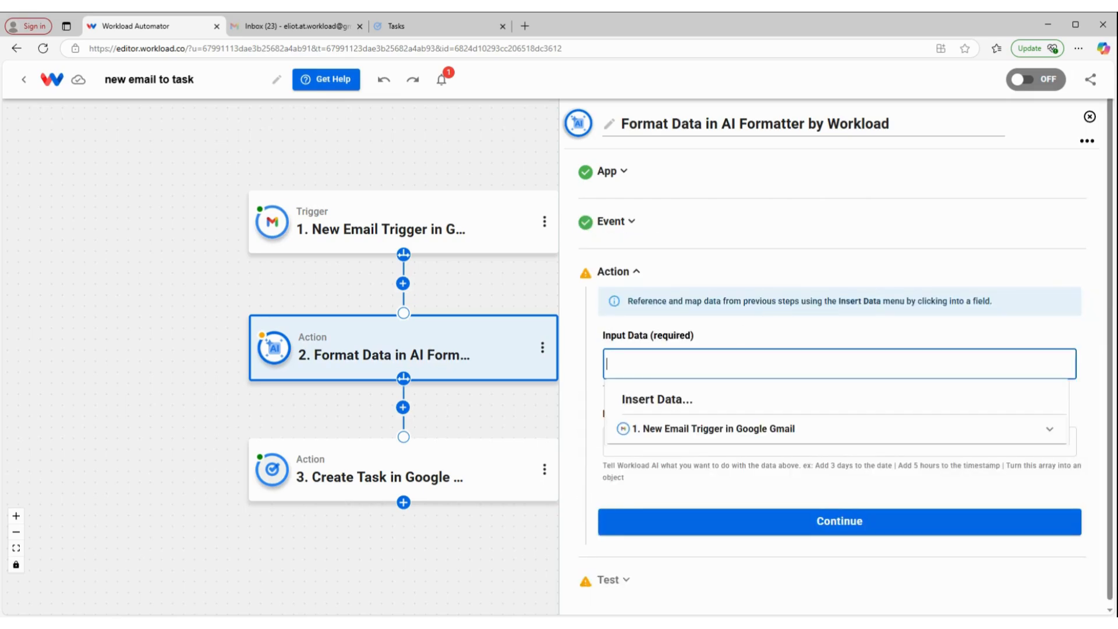
click(641, 441)
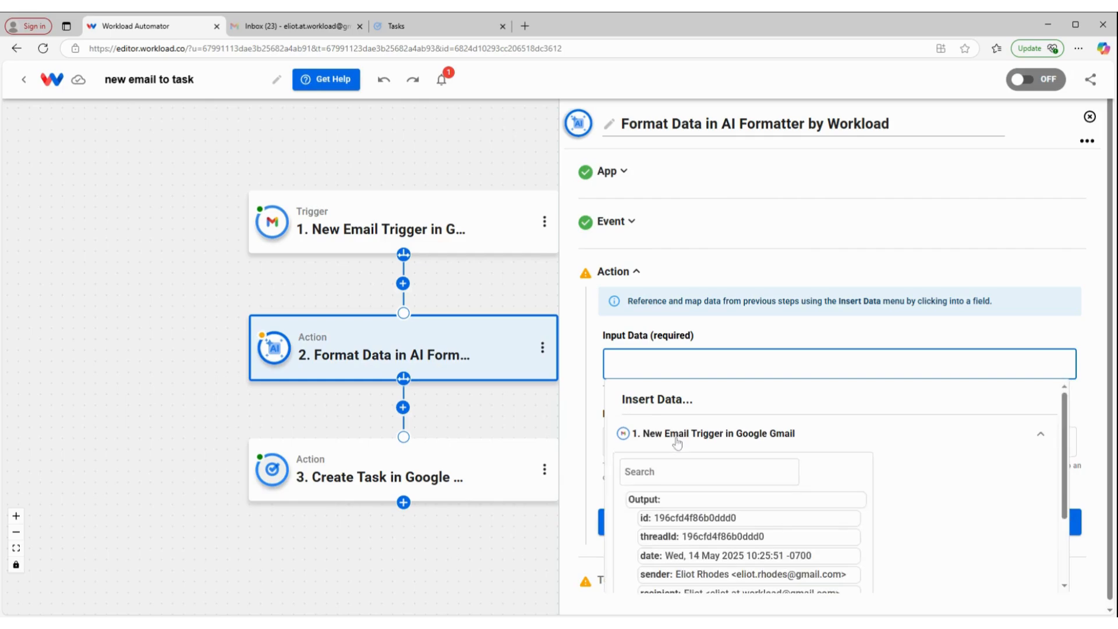
scroll(675, 448, down, 1)
click(710, 496)
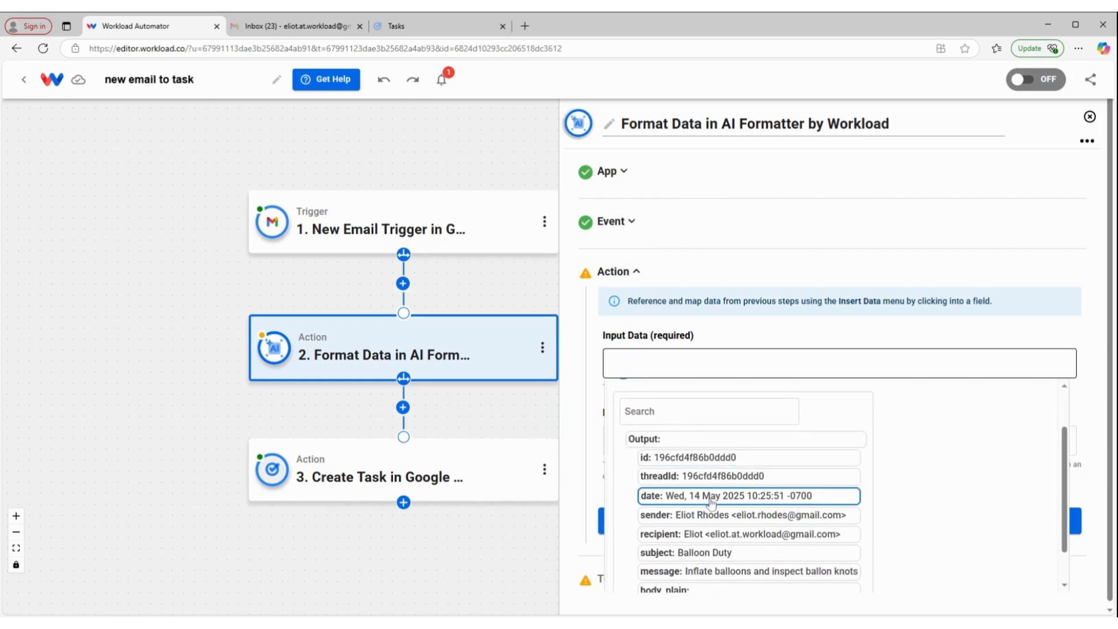
click(585, 438)
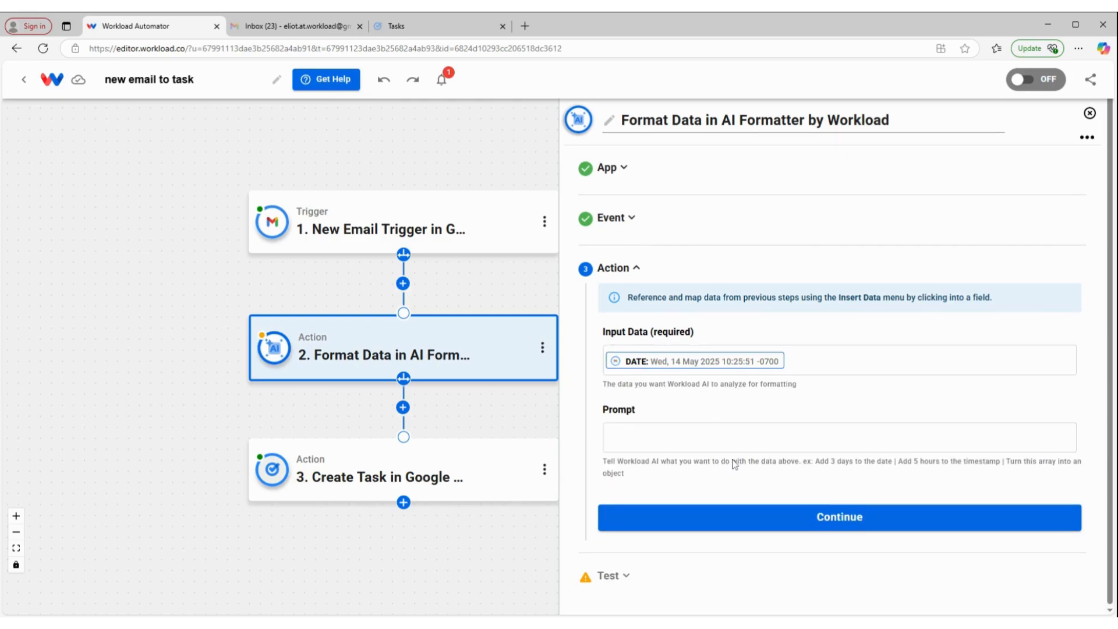
Copy the timestamp format YYYY-MM-DDTHH:MM:SSZ from the Due field's hint in the Create Task action
click(423, 474)
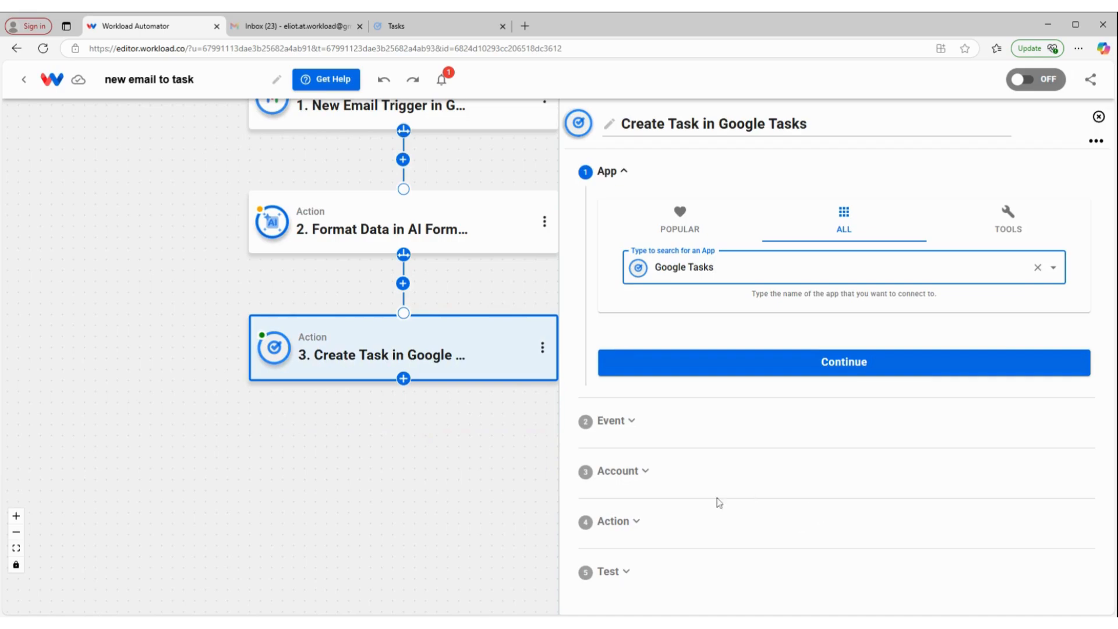
click(670, 524)
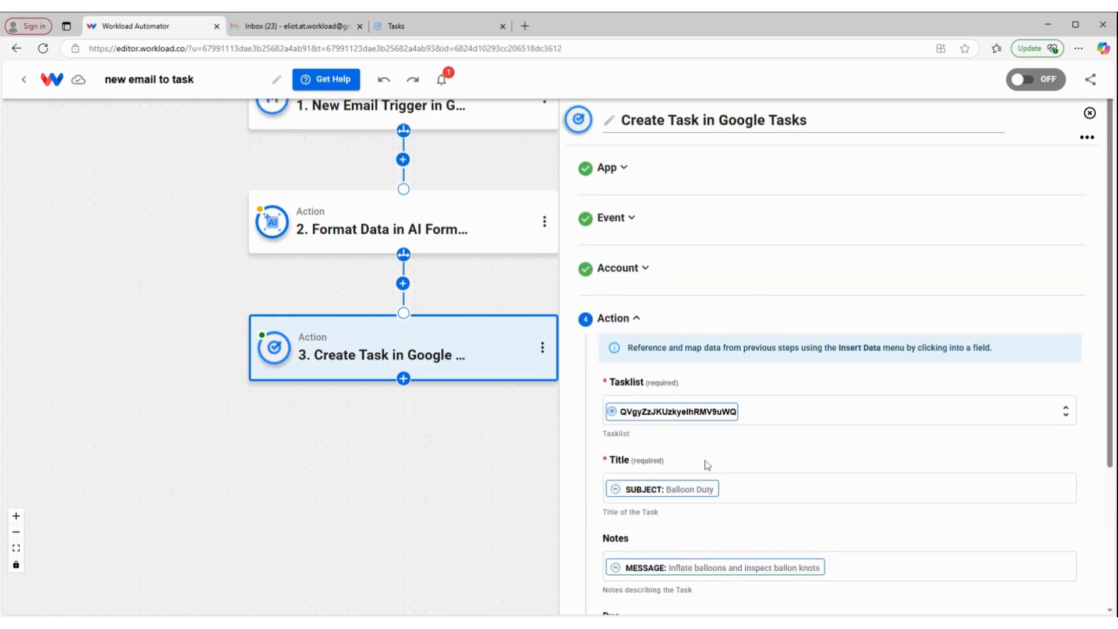
scroll(707, 464, down, 3)
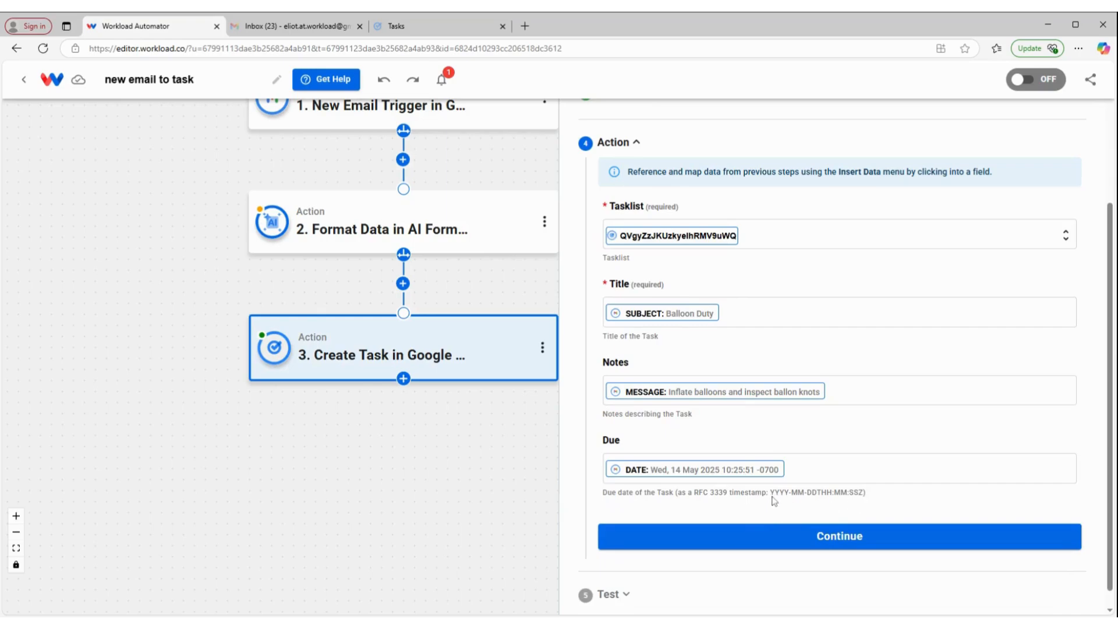
drag(772, 499, 866, 500)
key(ctrl+c)
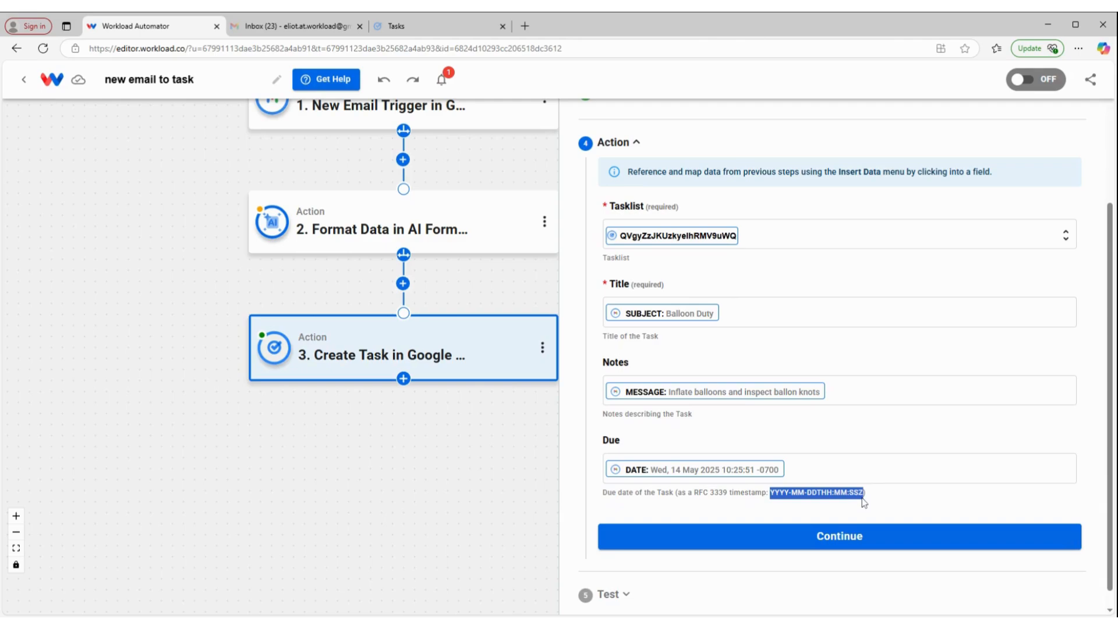
Set the Format Data step's prompt to "reformat date into YYYY-MM-DDTHH:MM:SSZ", pasting in the copied timestamp format
click(414, 232)
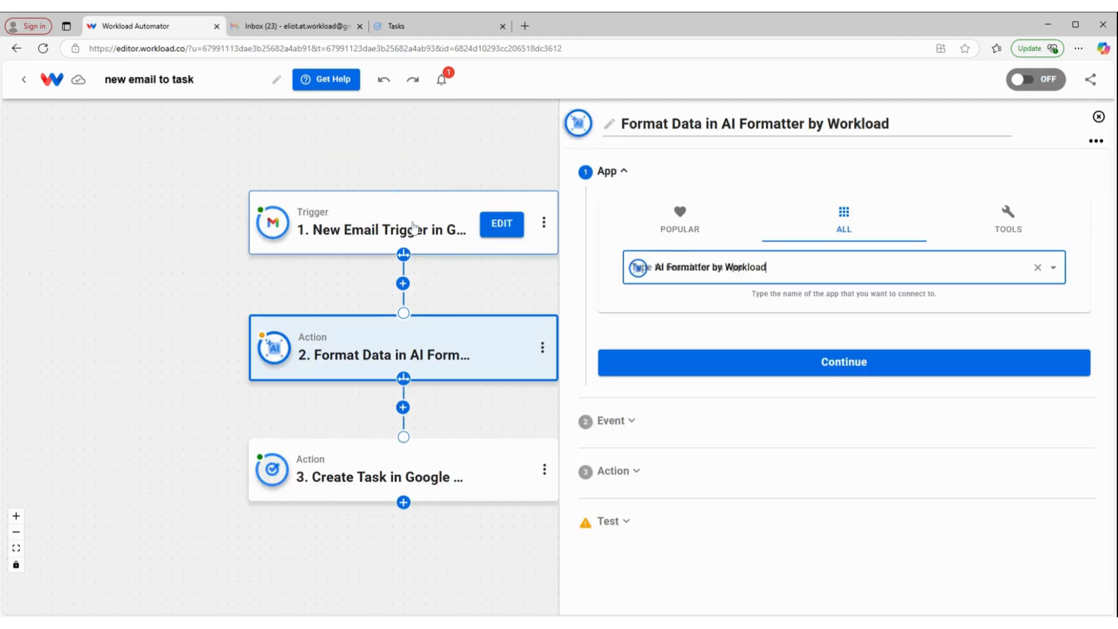
click(696, 474)
click(662, 448)
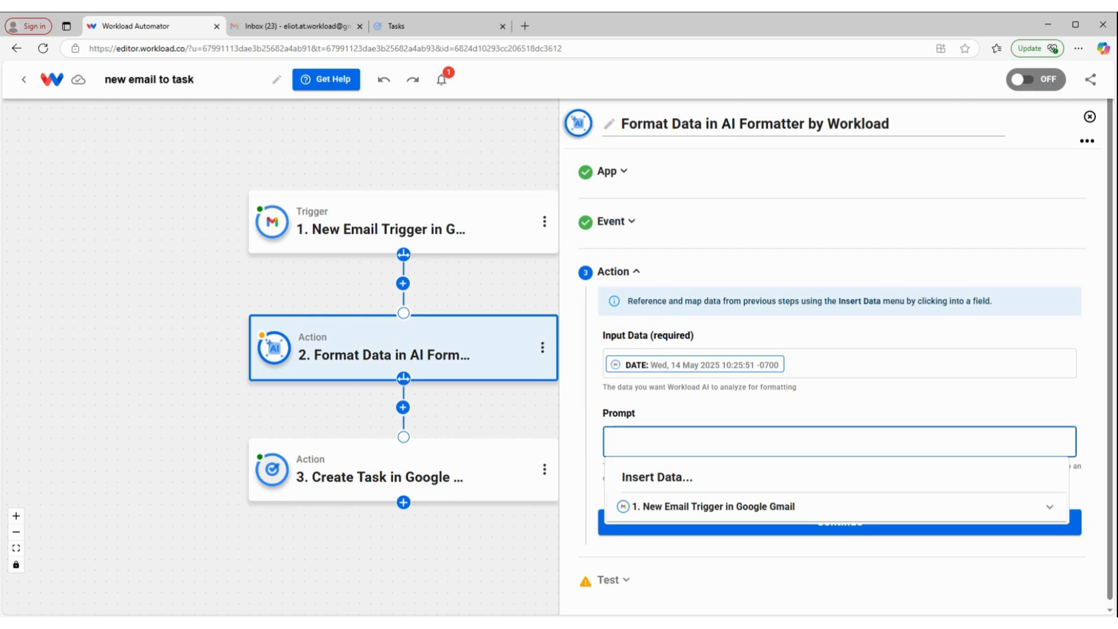
text(ref)
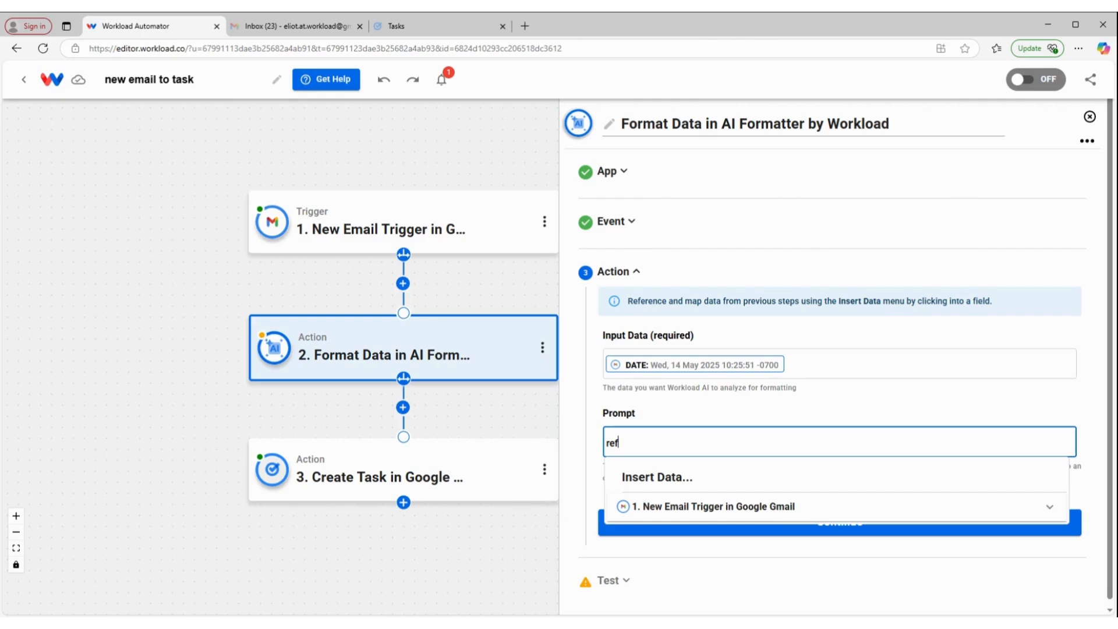
text(ormat date into)
key(ctrl+v)
click(726, 406)
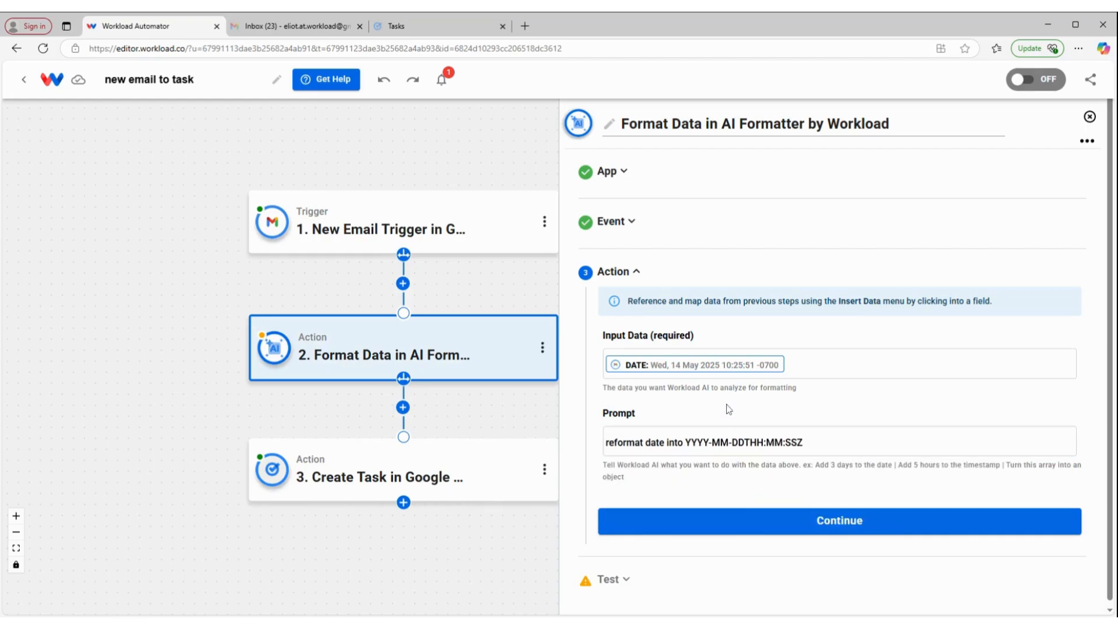
Test the Format Data action in AI Formatter and complete the step's setup
click(753, 522)
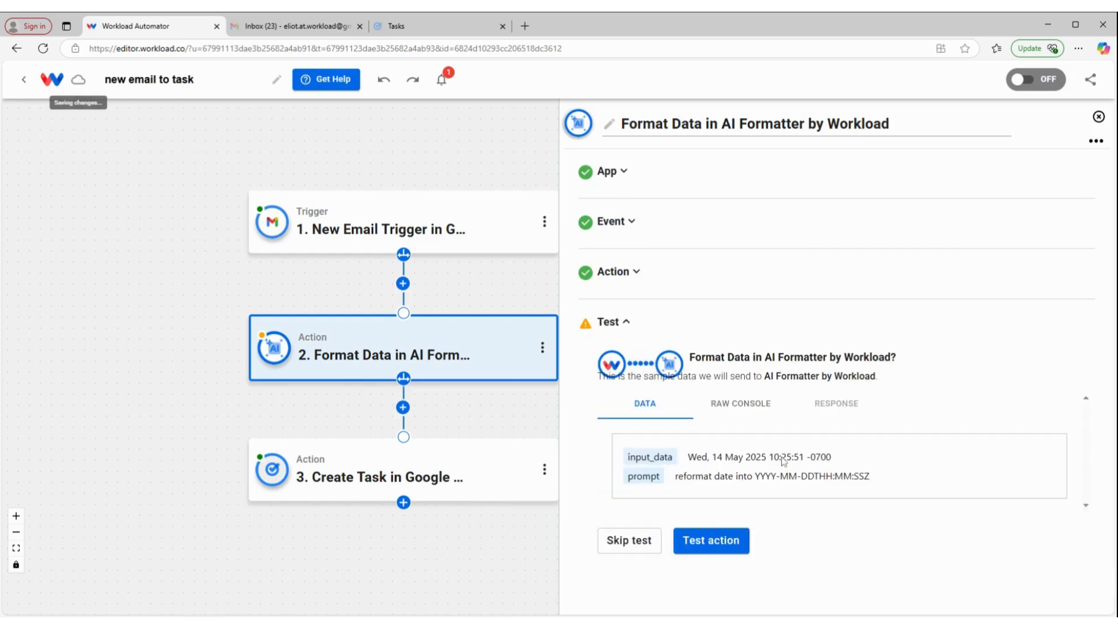
click(706, 542)
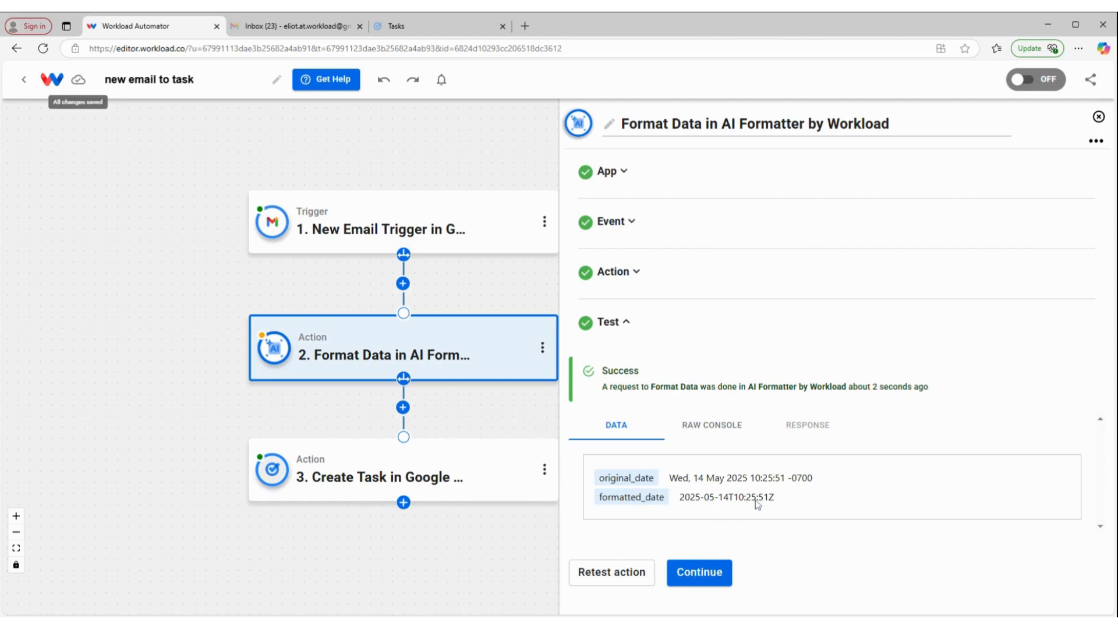
click(725, 572)
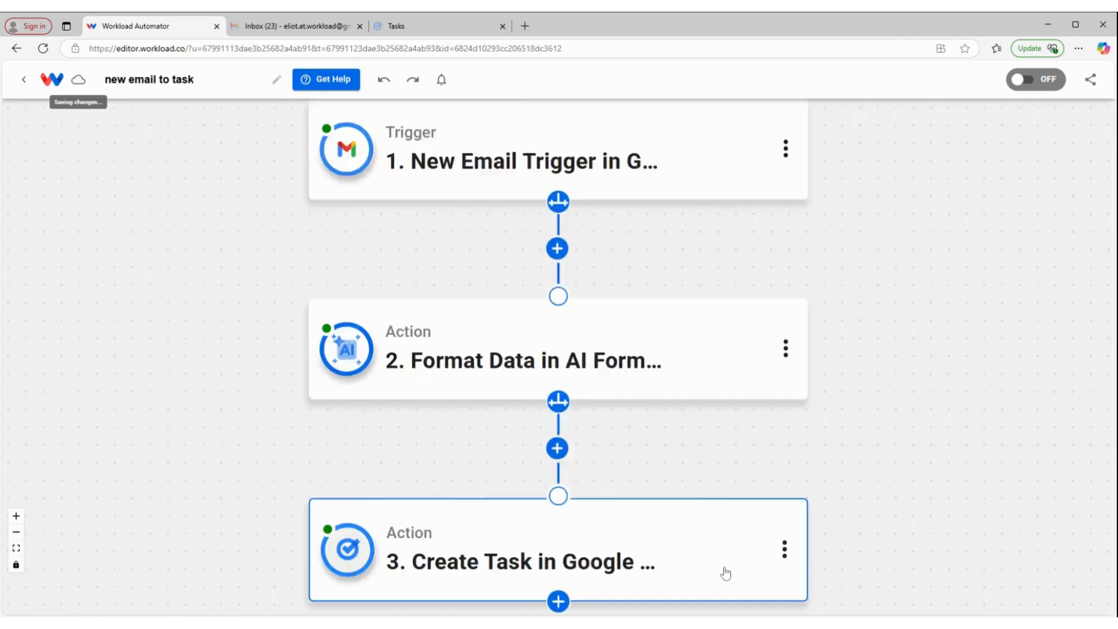
Replace the Create Task action's Due mapping with formatted_date from the Format Data step's output
click(483, 551)
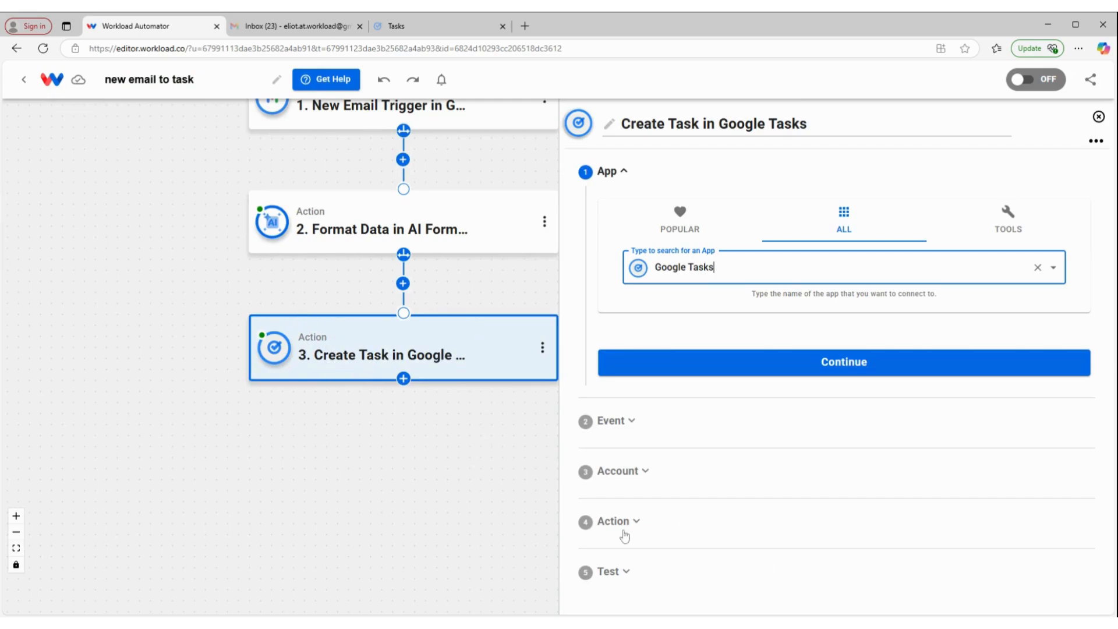
click(702, 529)
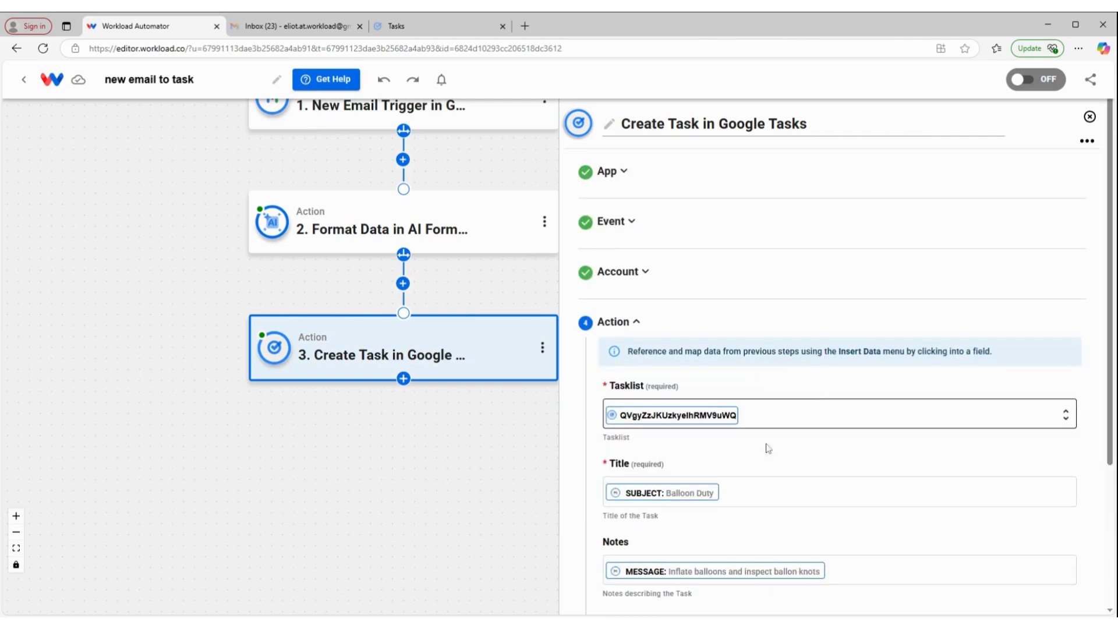
scroll(740, 505, down, 3)
click(813, 465)
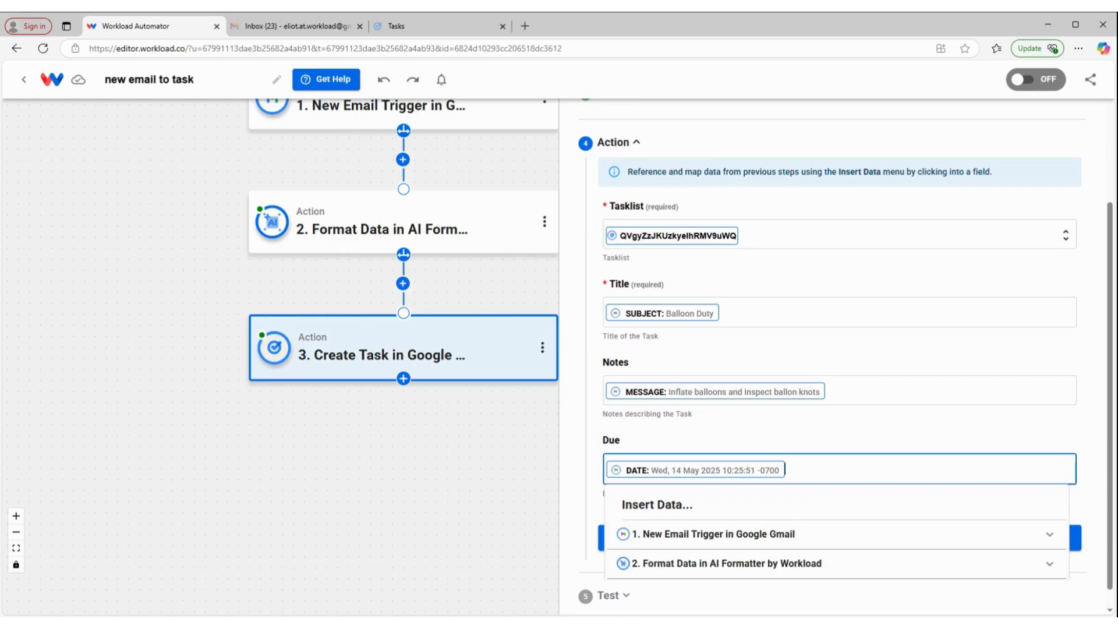
key(BackSpace)
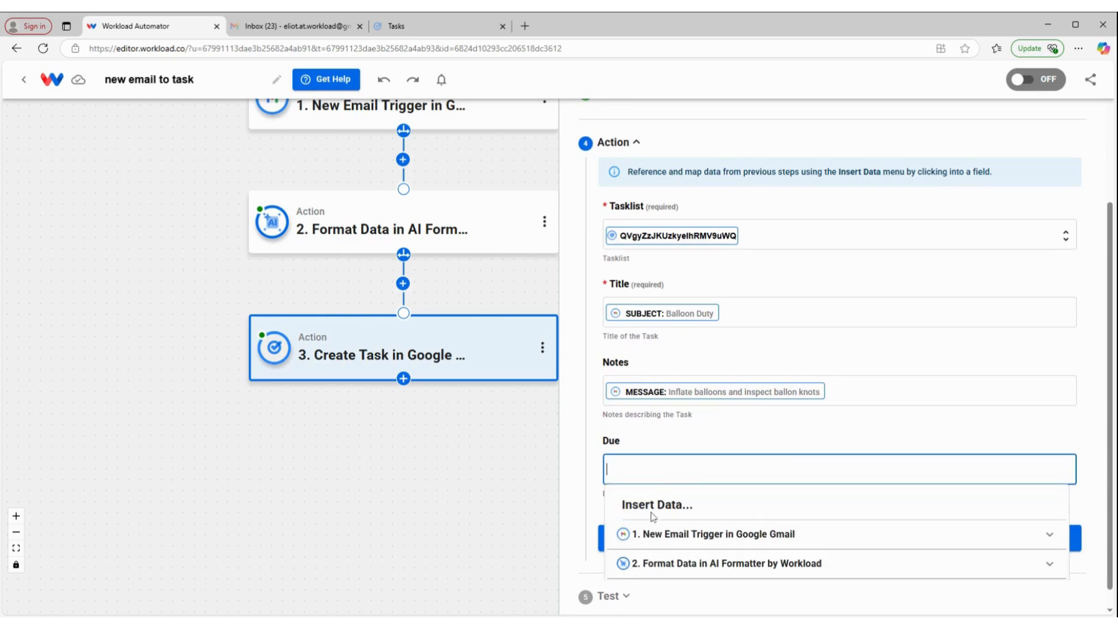
click(673, 568)
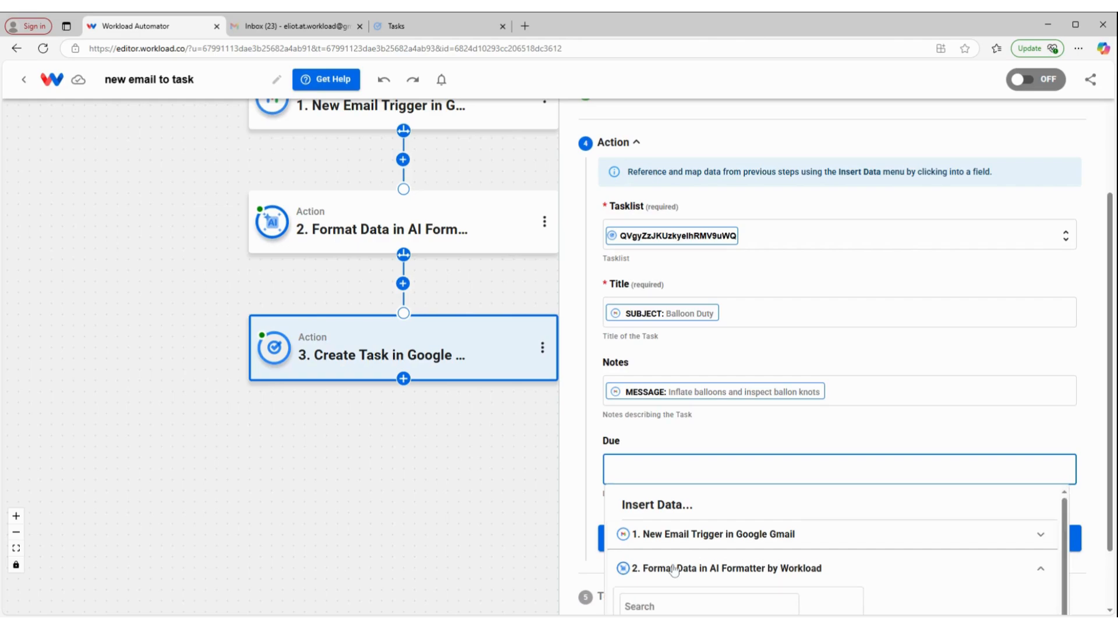
scroll(675, 568, down, 3)
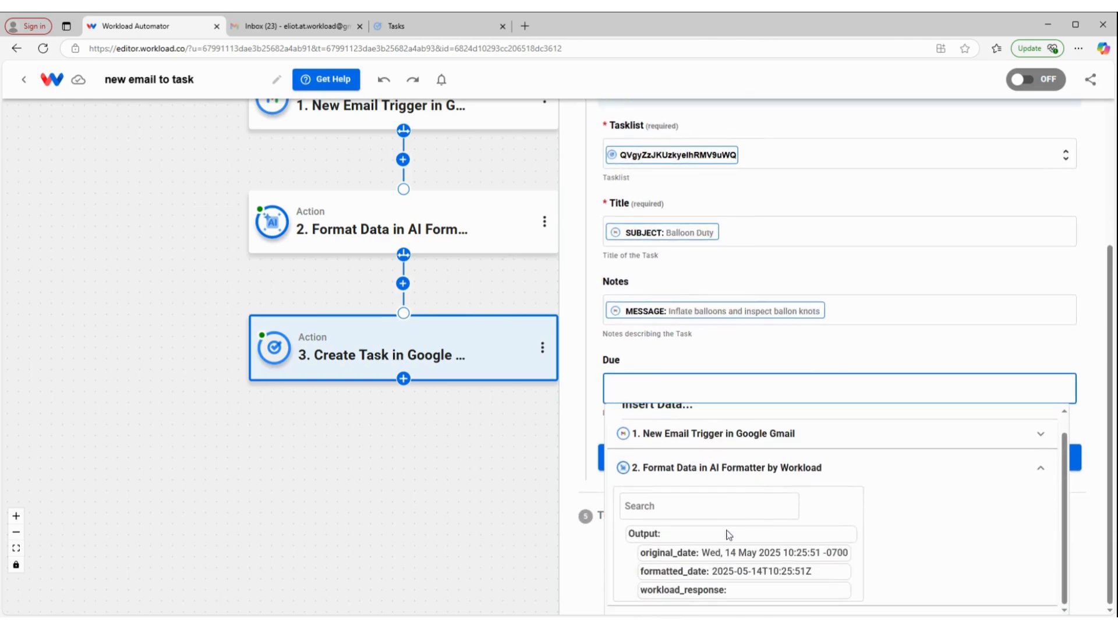
click(728, 572)
click(756, 343)
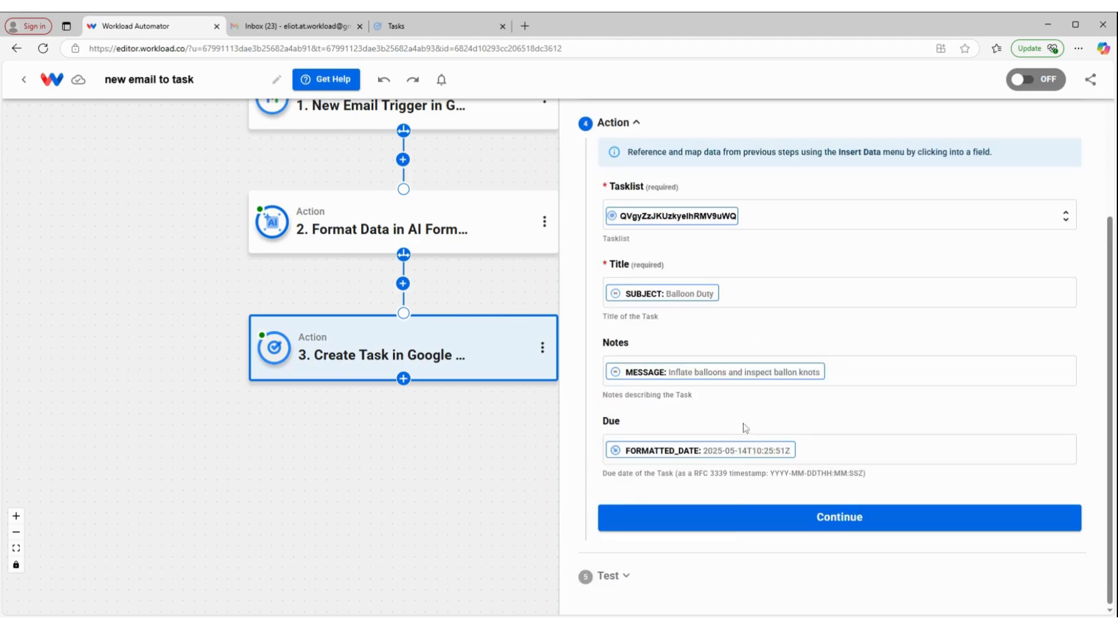
Test the Create Task action, finish its setup, and check the Balloon Duty task in Google Tasks
click(741, 524)
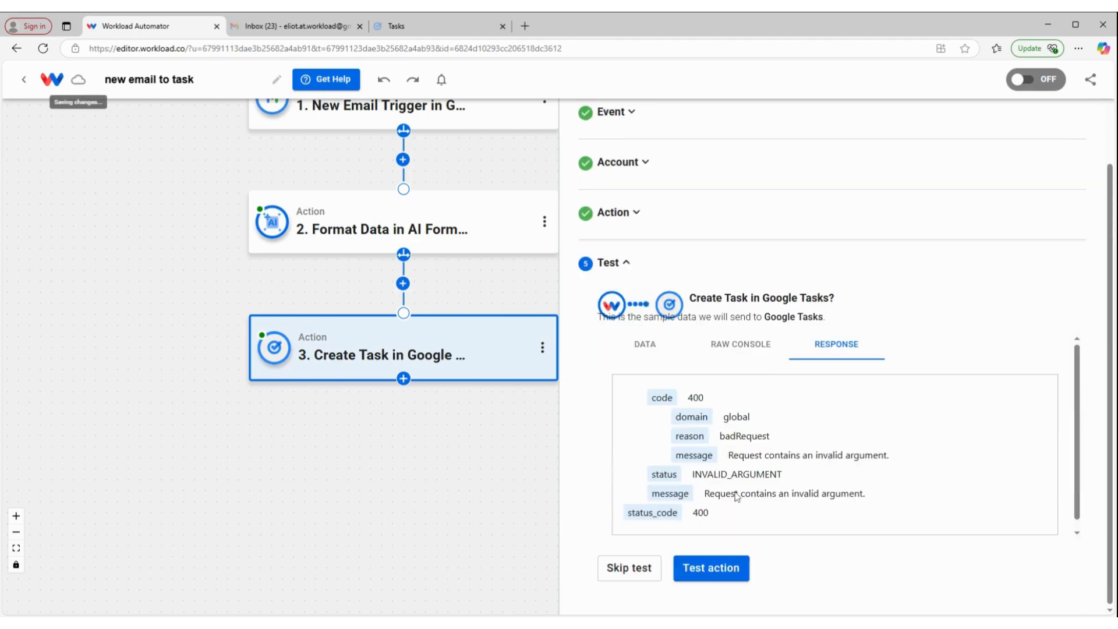
click(713, 572)
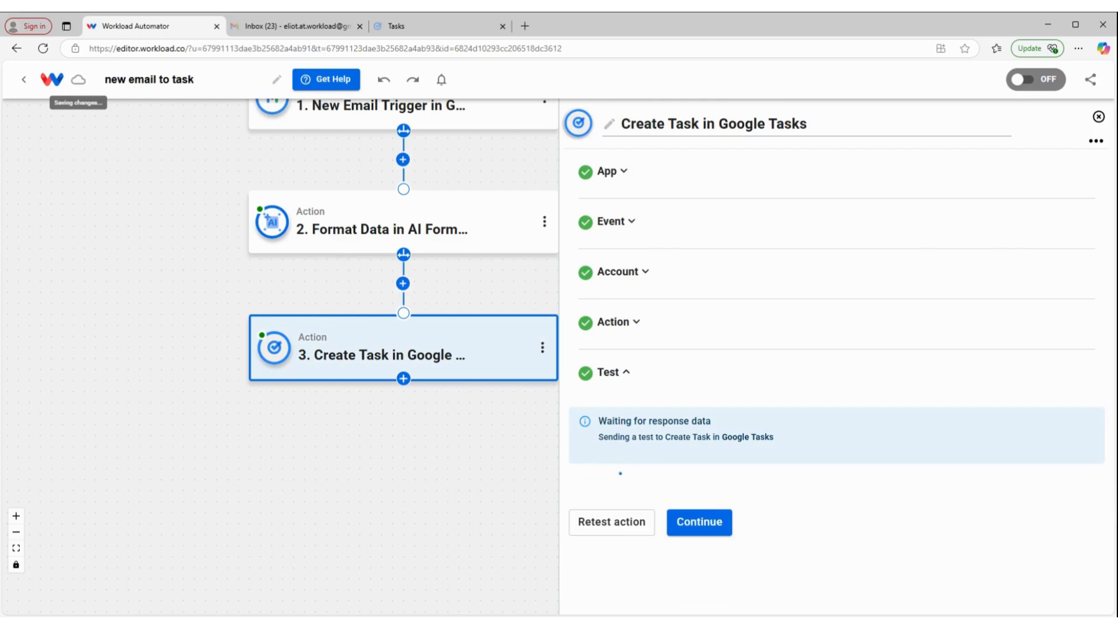
scroll(738, 503, down, 1)
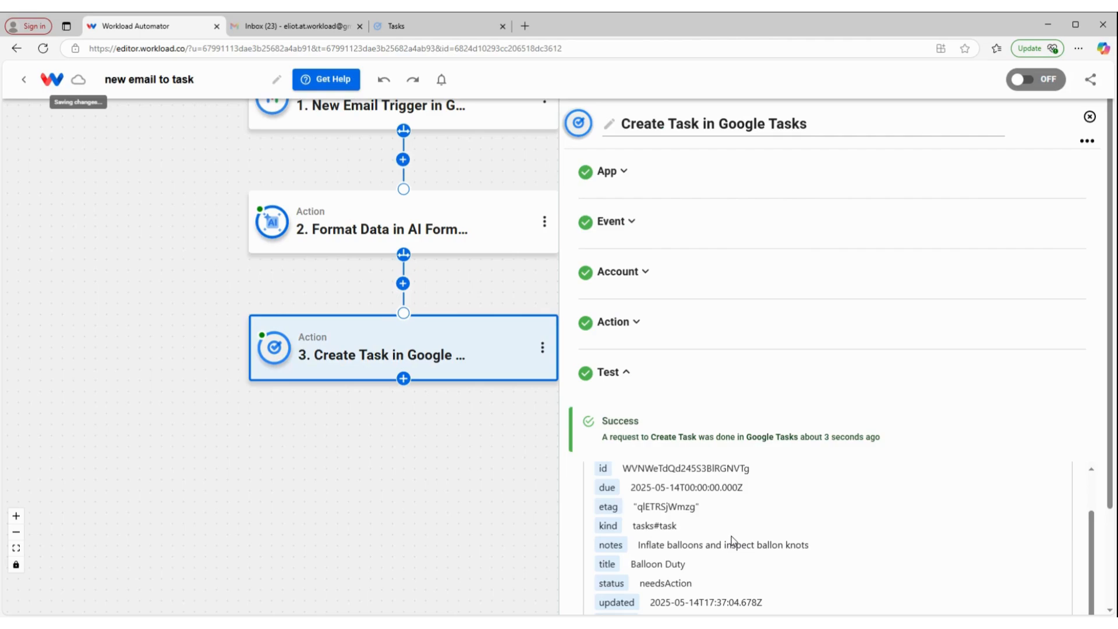
scroll(762, 493, down, 1)
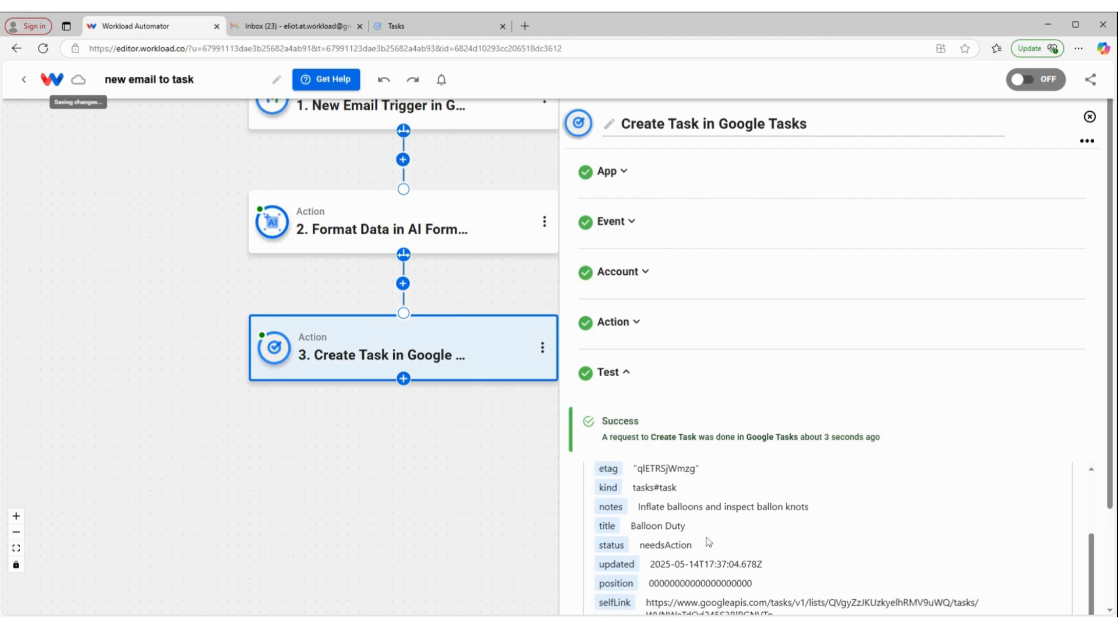
scroll(710, 541, down, 2)
click(710, 594)
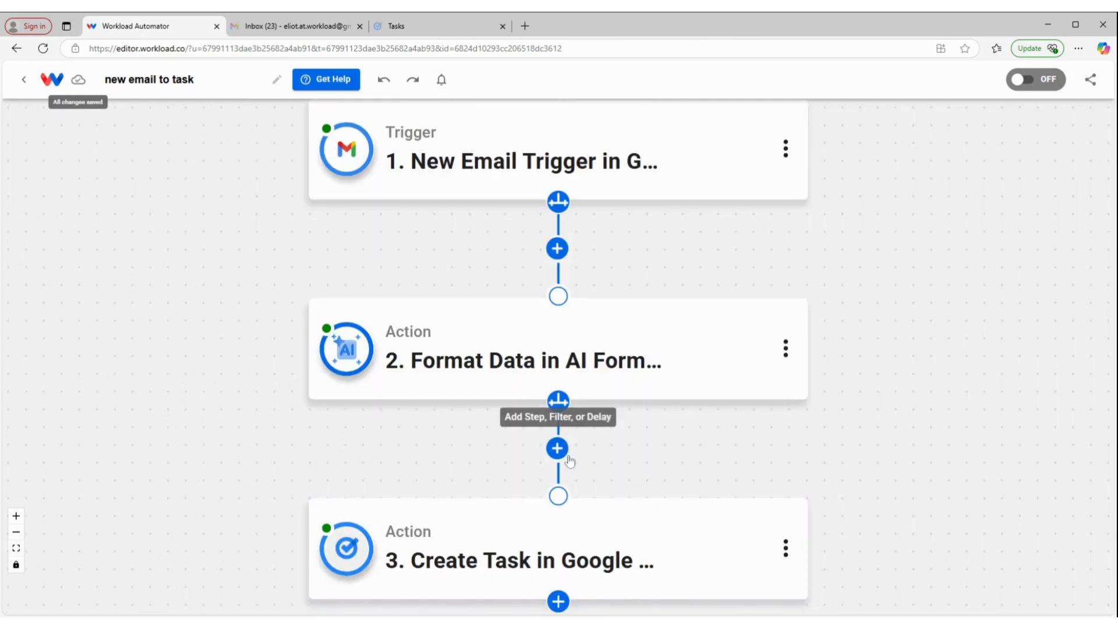
click(389, 26)
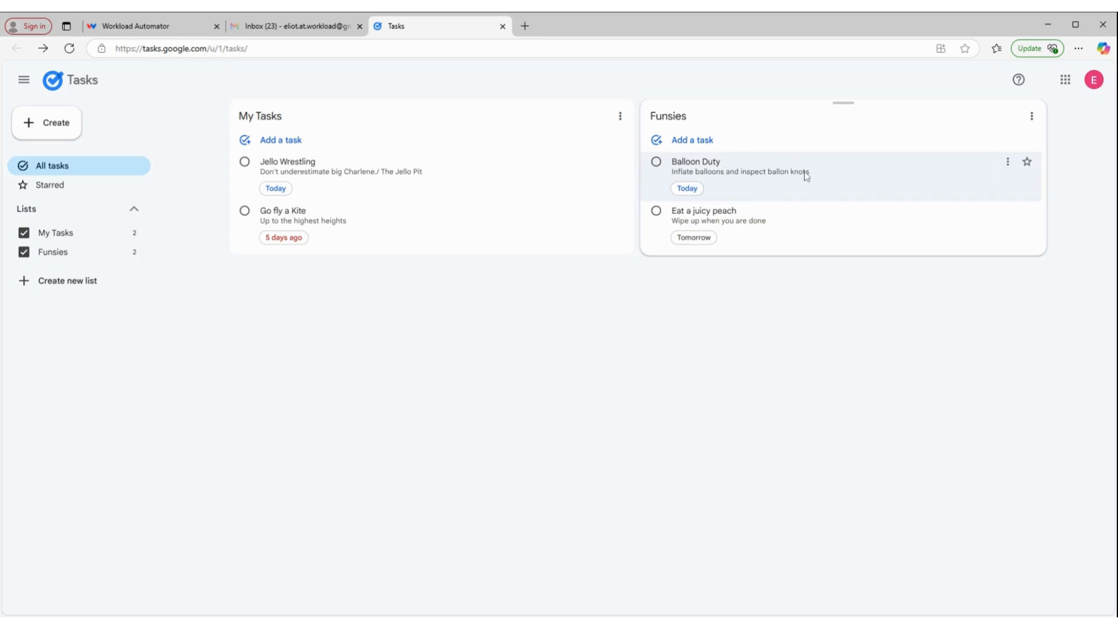
Switch back to the Workload editor and activate the "new email to task" automation
click(181, 22)
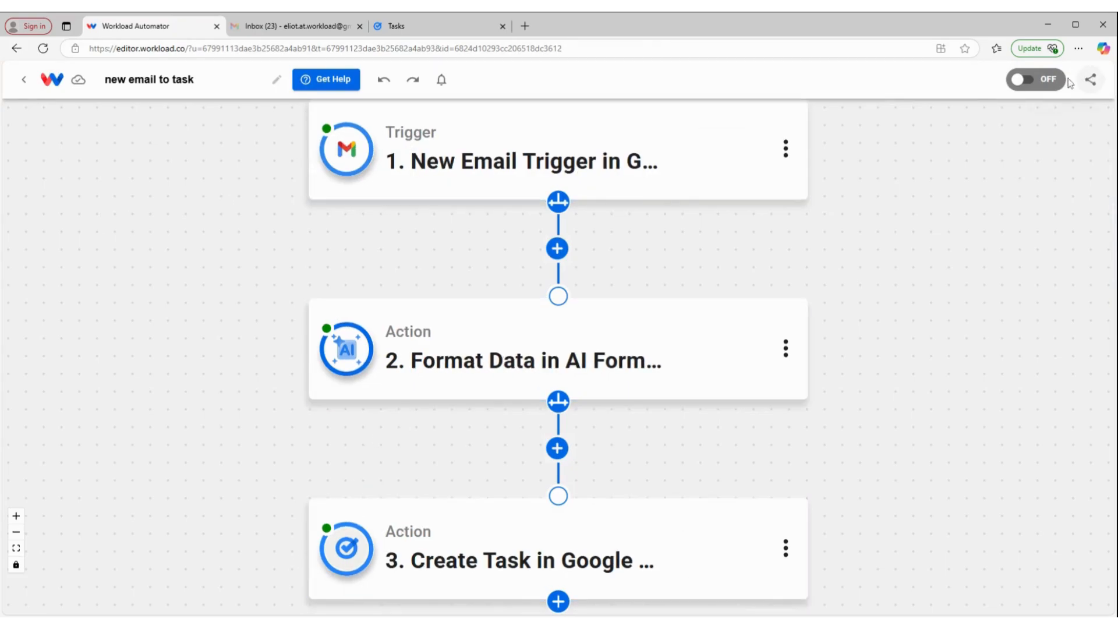
click(1027, 85)
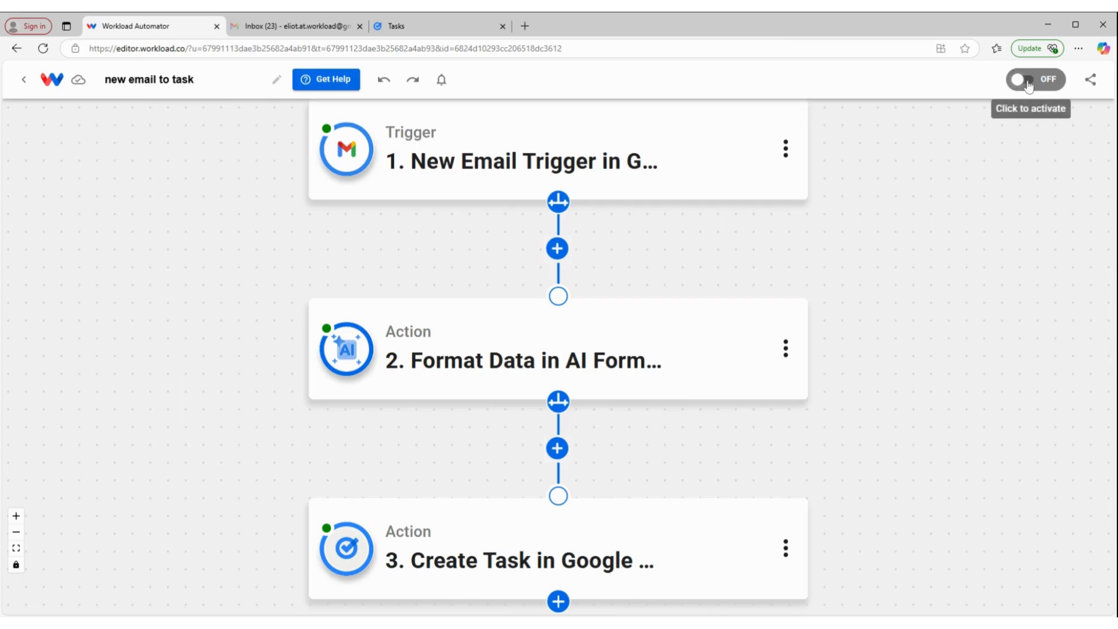